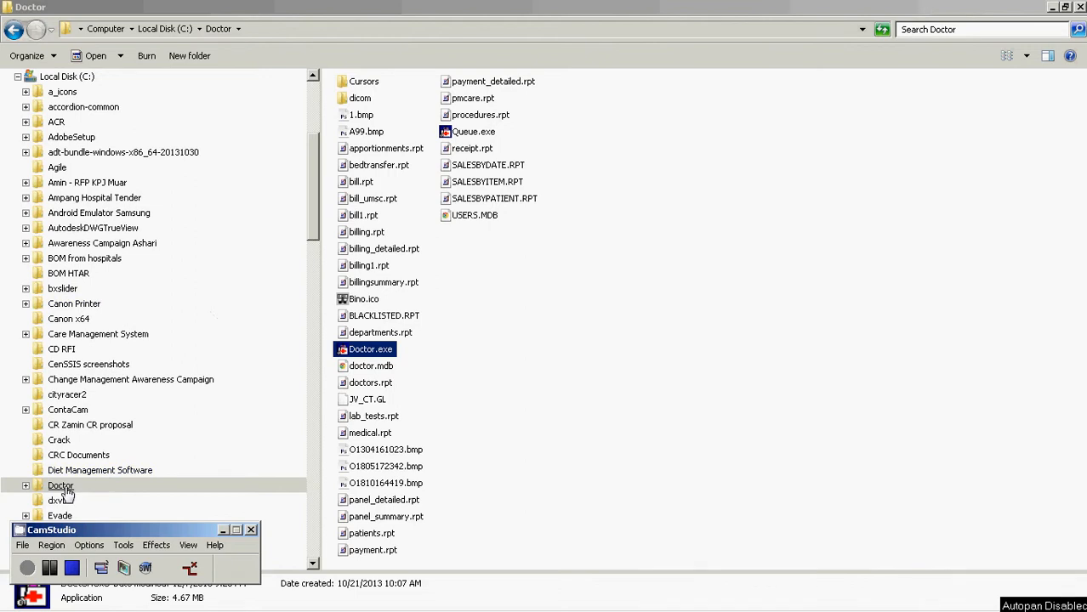
Launch Doctor.exe from the Doctor folder, log in with the user ID and password, and dismiss the welcome message.
left_click(63, 489)
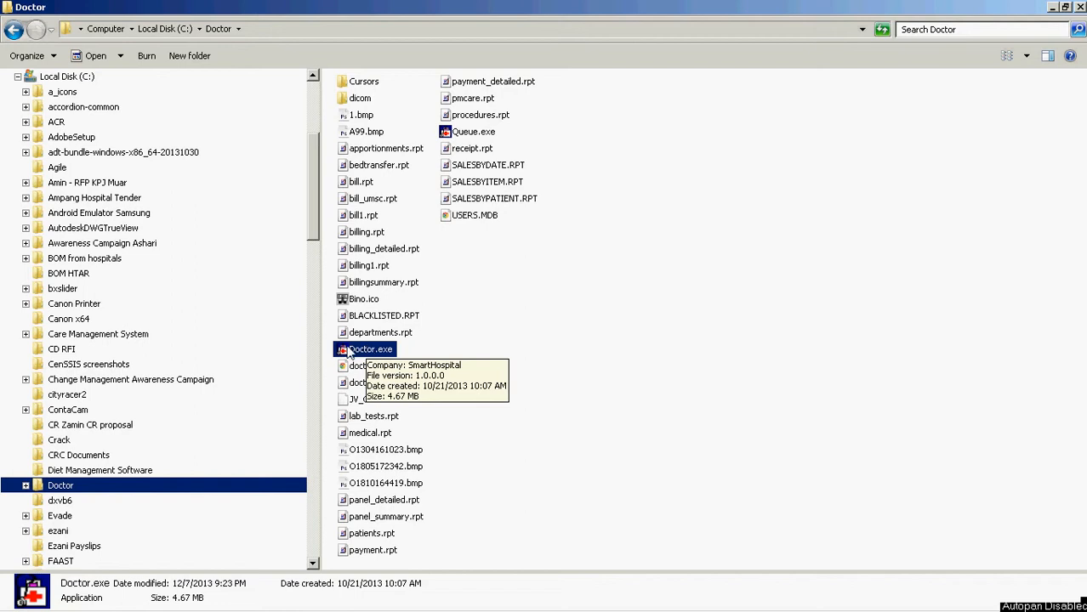
double_click(345, 351)
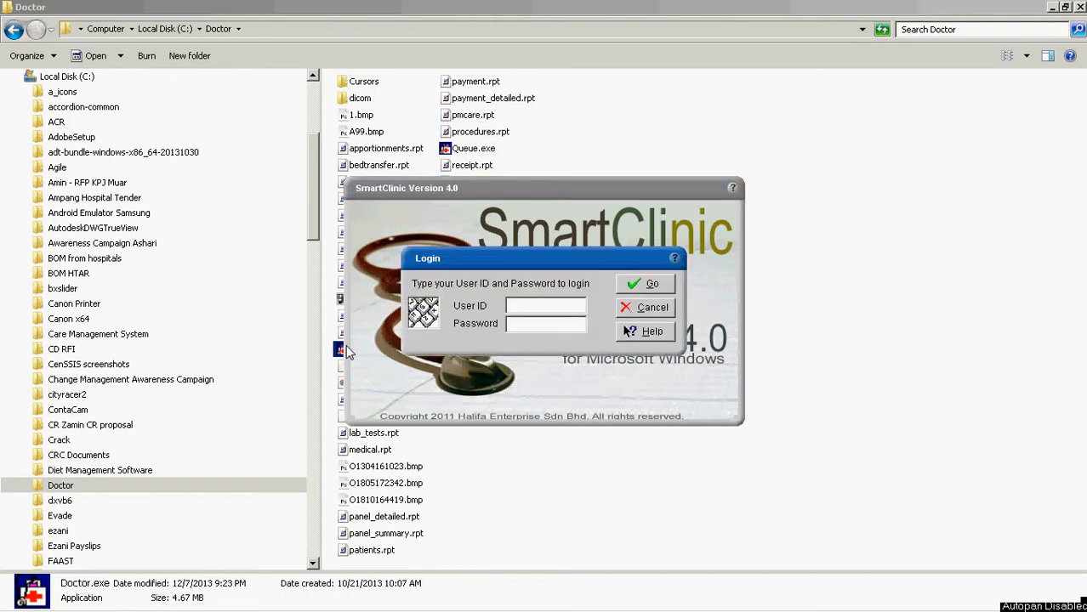
left_click_drag(506, 259, 596, 76)
type("***")
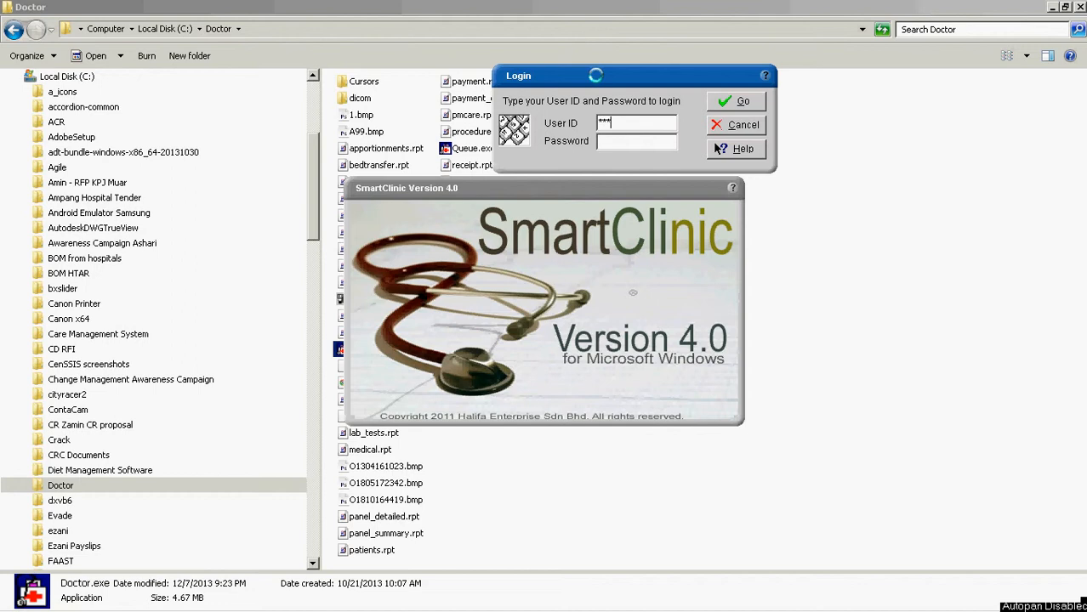
type("*")
key("Tab")
type("*********")
left_click(734, 101)
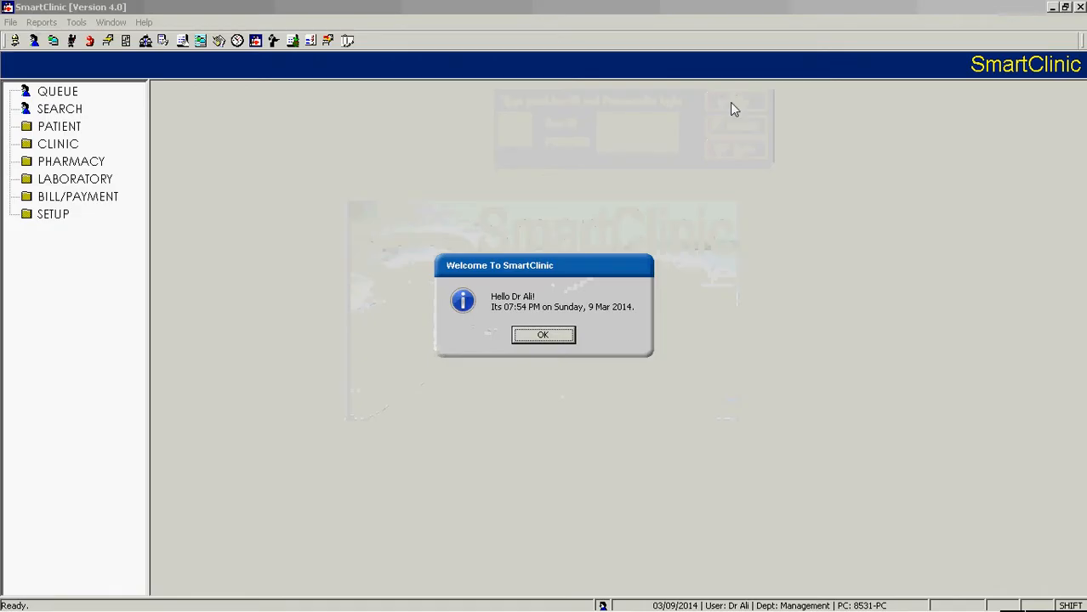
left_click(543, 336)
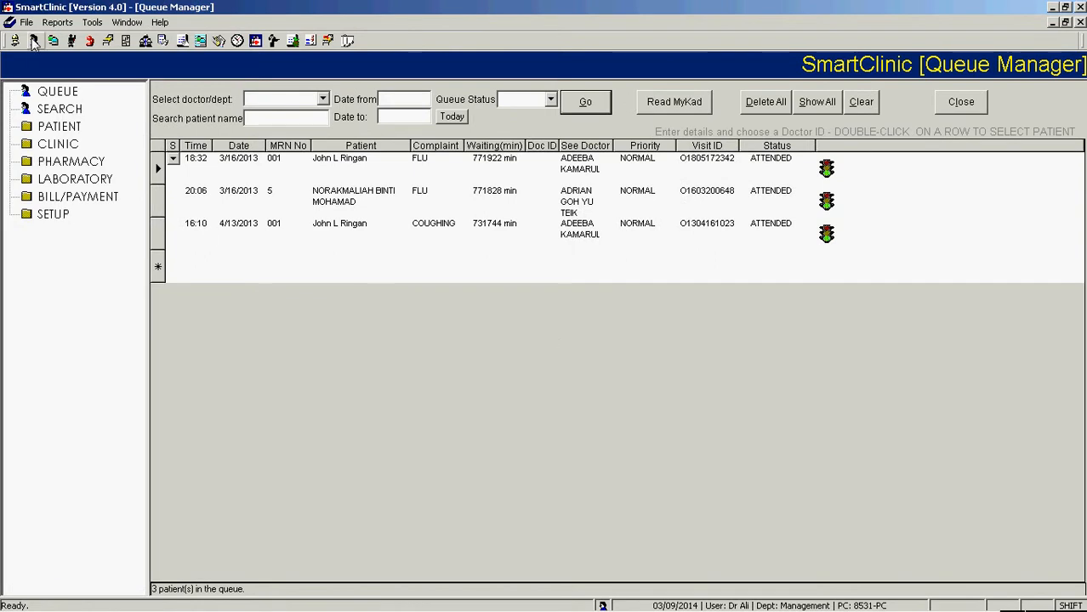
left_click(91, 22)
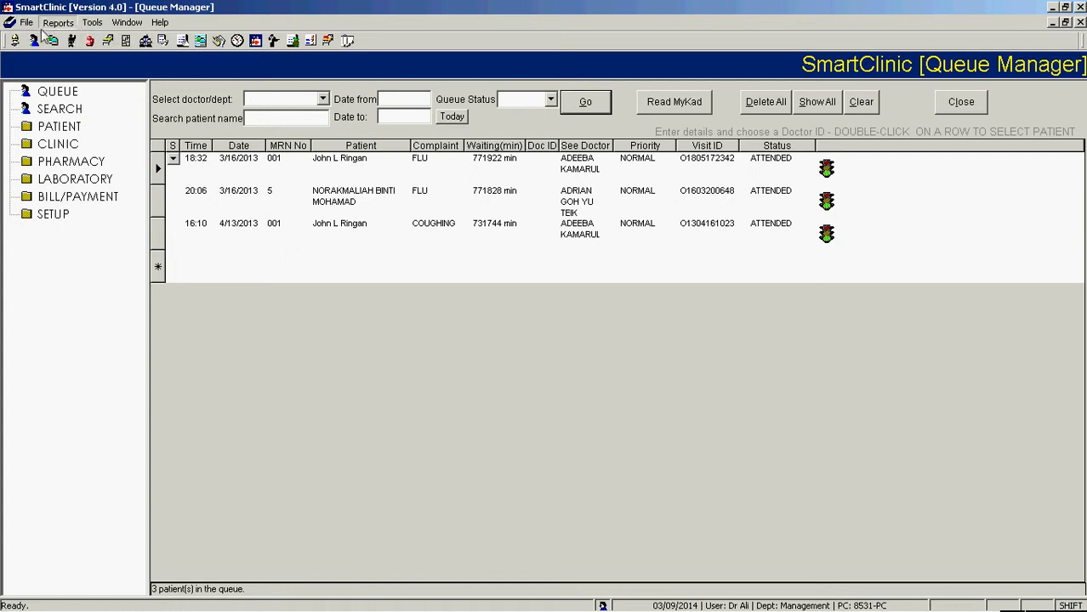
left_click(121, 22)
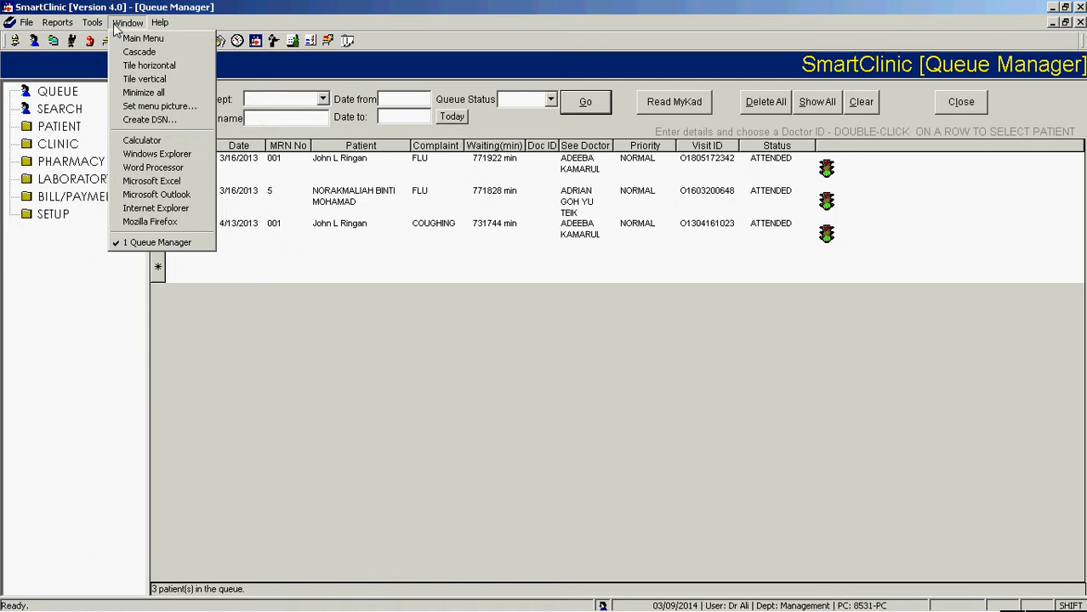
left_click(122, 3)
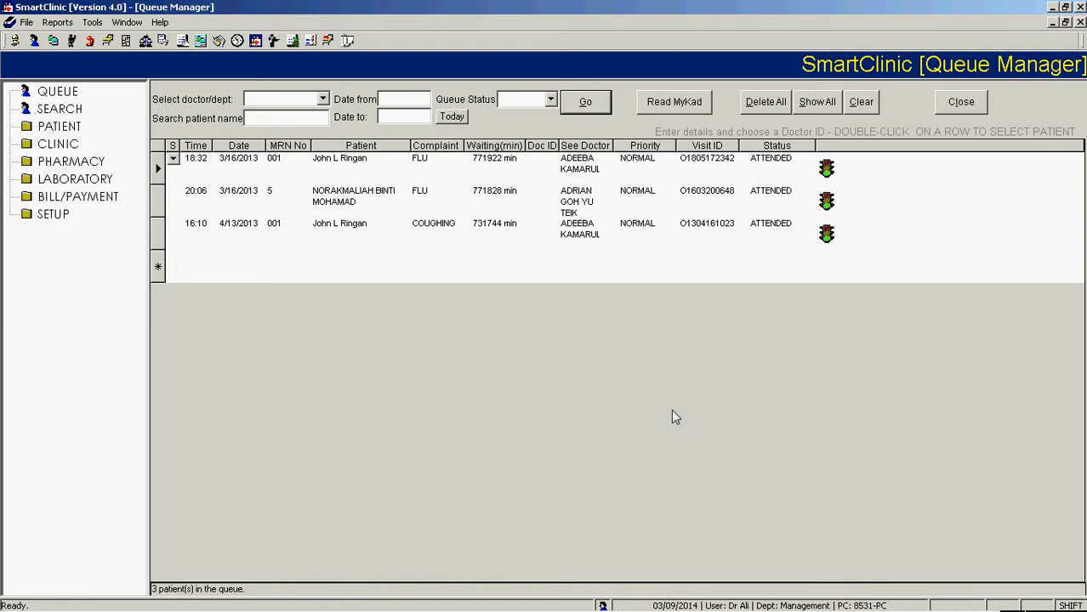
Open the See Doctor choices for the first visit in the queue and pick the first doctor listed.
left_click(587, 163)
left_click(606, 161)
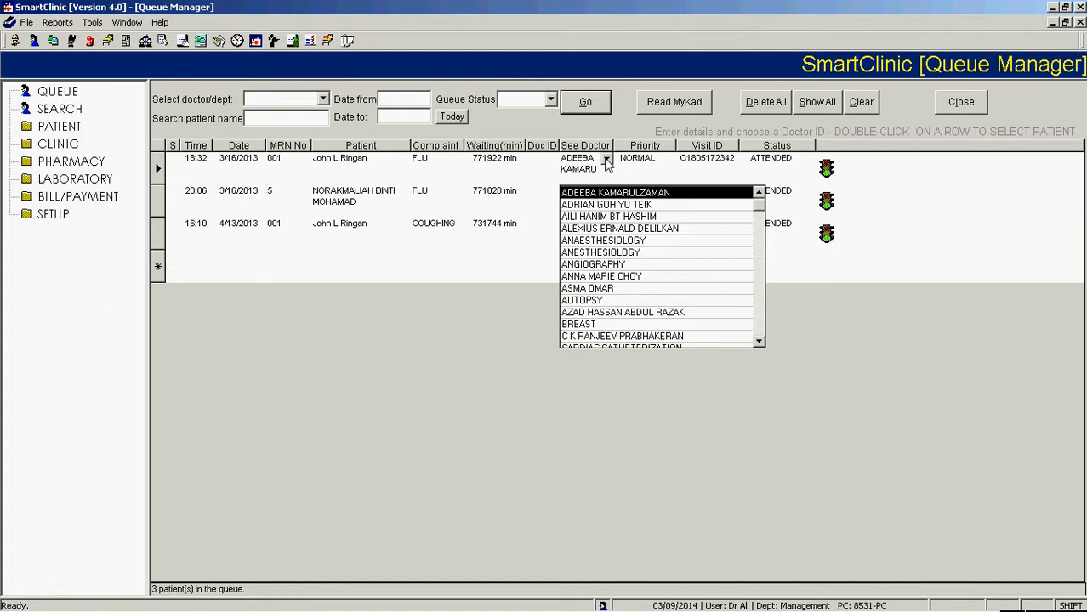
left_click(597, 193)
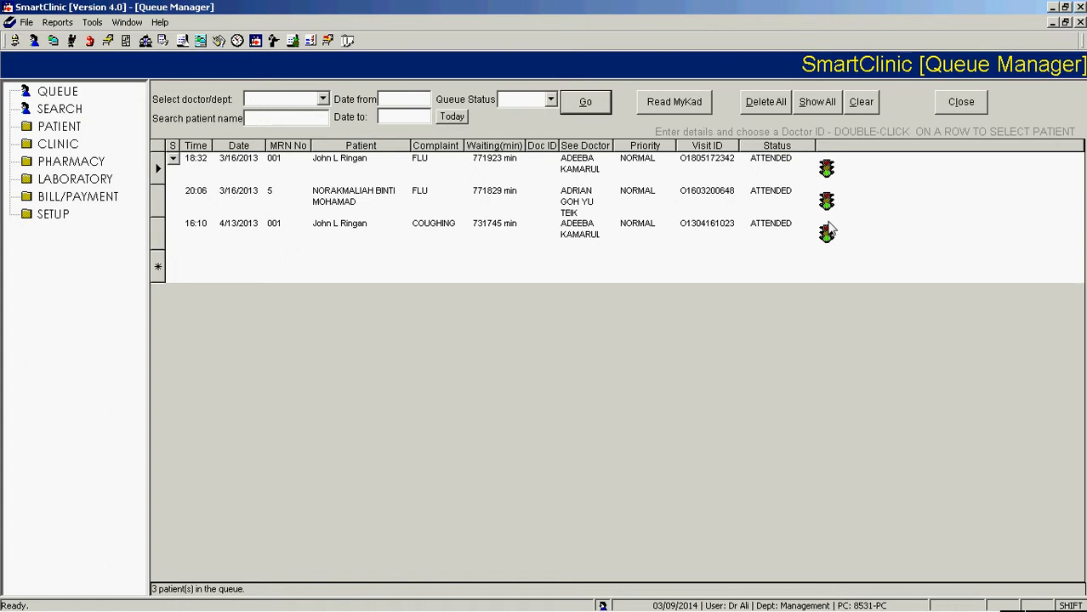
Open the consultation record of the second patient in the queue.
left_click(374, 167)
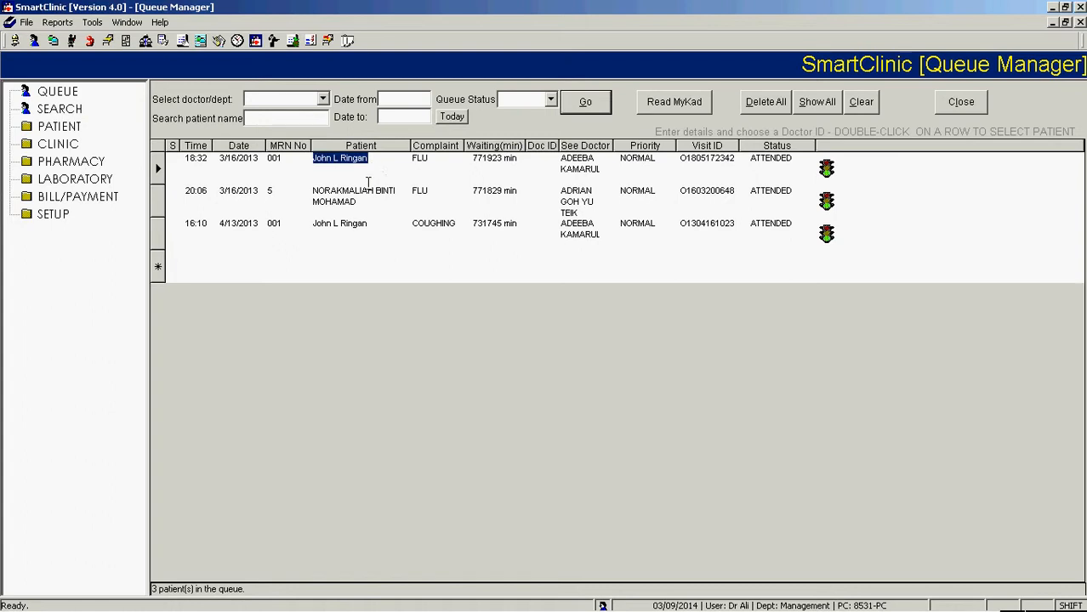
left_click(353, 195)
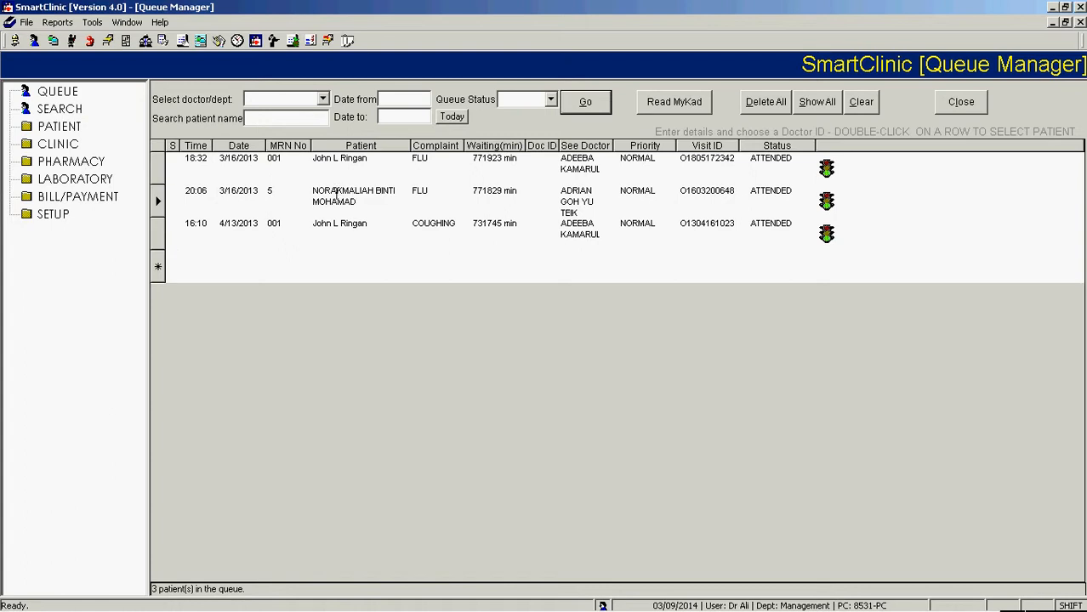
double_click(337, 194)
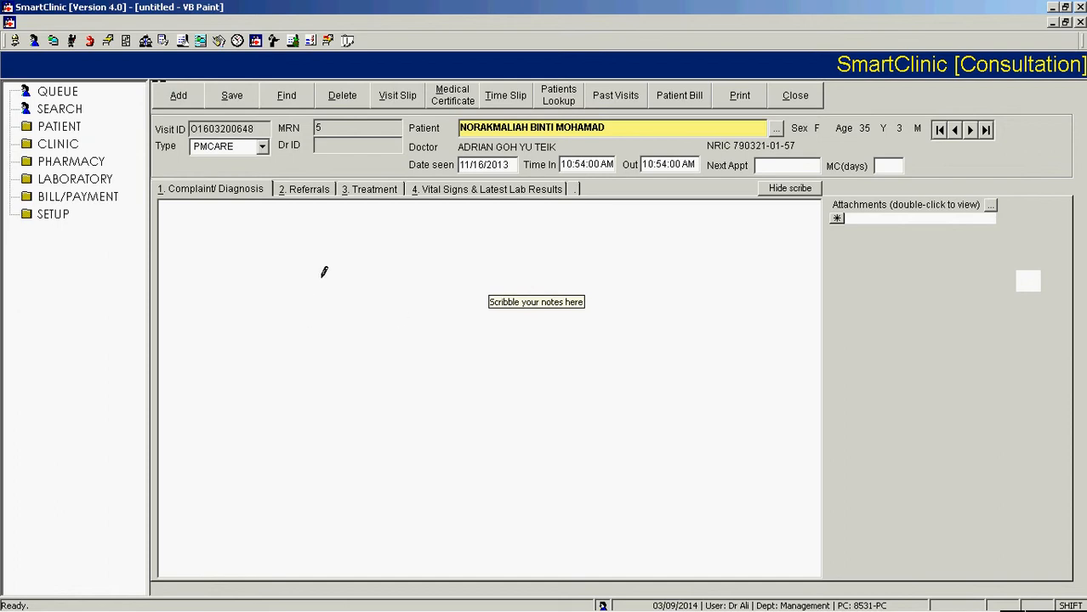
Scribble two freehand strokes on the consultation's scribe area and hide the scribe to show the text fields.
mouse_move(230, 282)
left_mouse_down()
mouse_move(322, 299)
mouse_move(378, 289)
left_mouse_up()
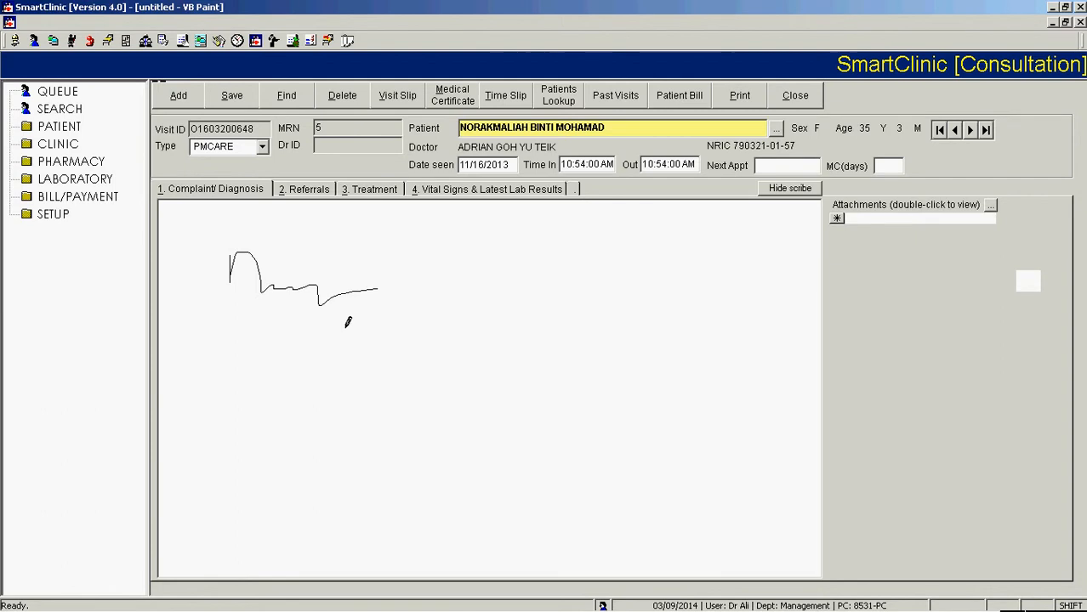
mouse_move(271, 355)
left_mouse_down()
mouse_move(335, 364)
mouse_move(543, 323)
left_mouse_up()
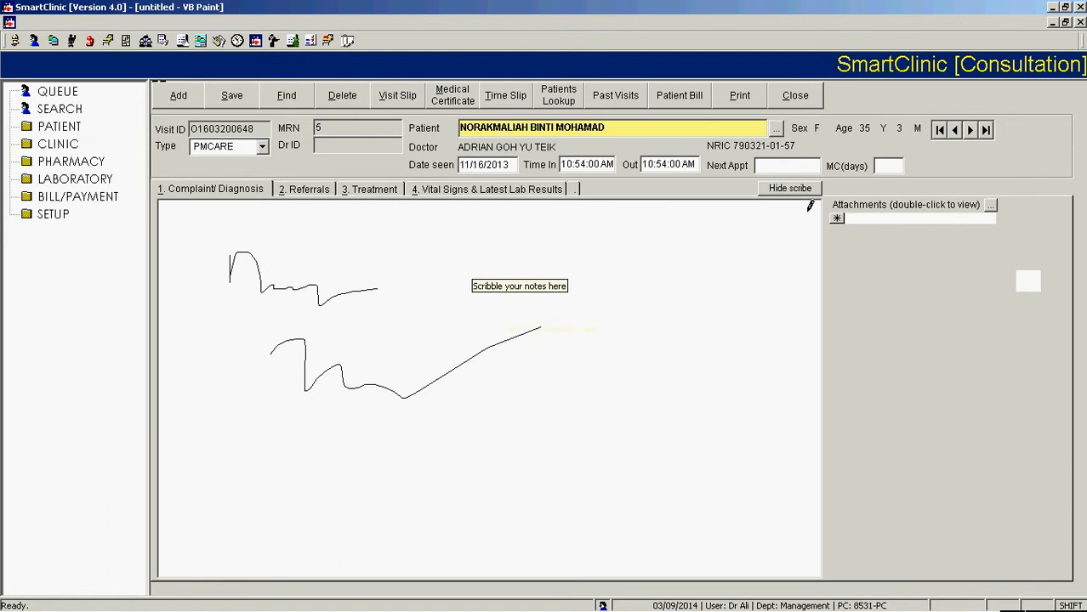
left_click(789, 188)
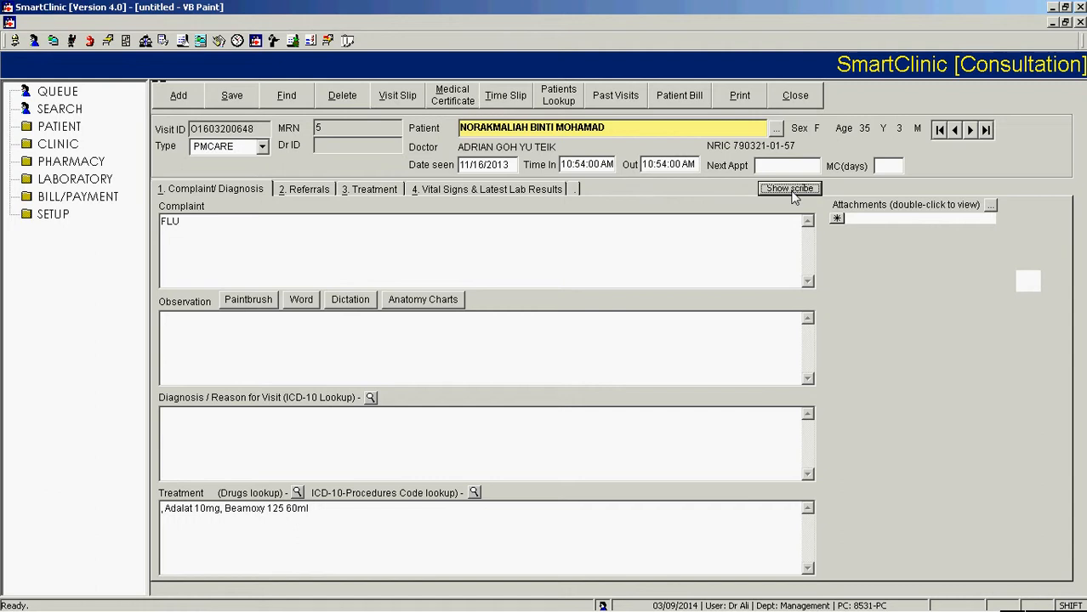
left_click(789, 188)
left_click(790, 188)
left_click(790, 188)
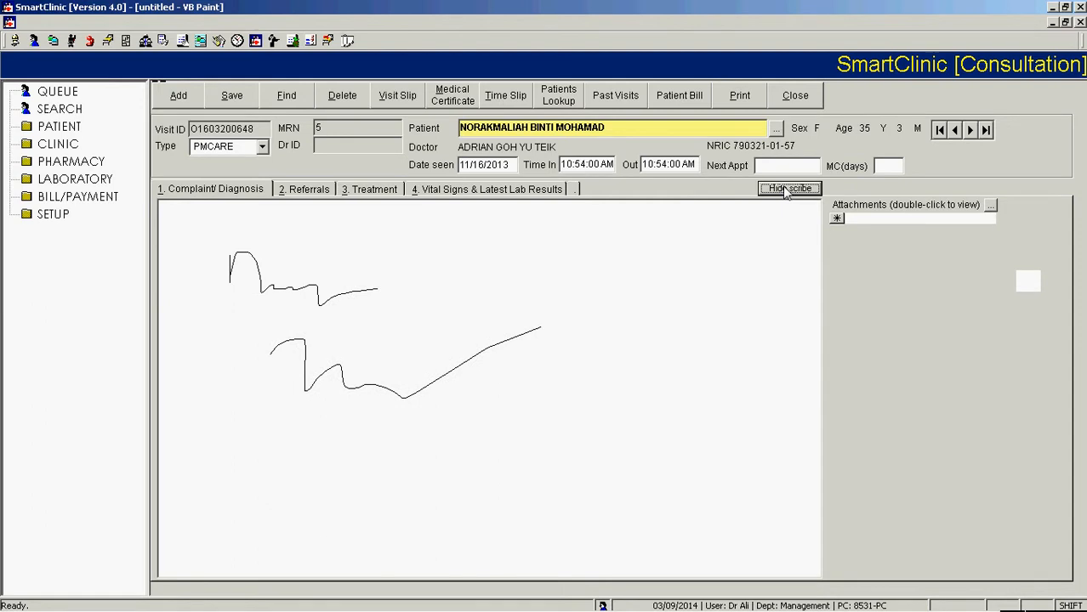
left_click(790, 188)
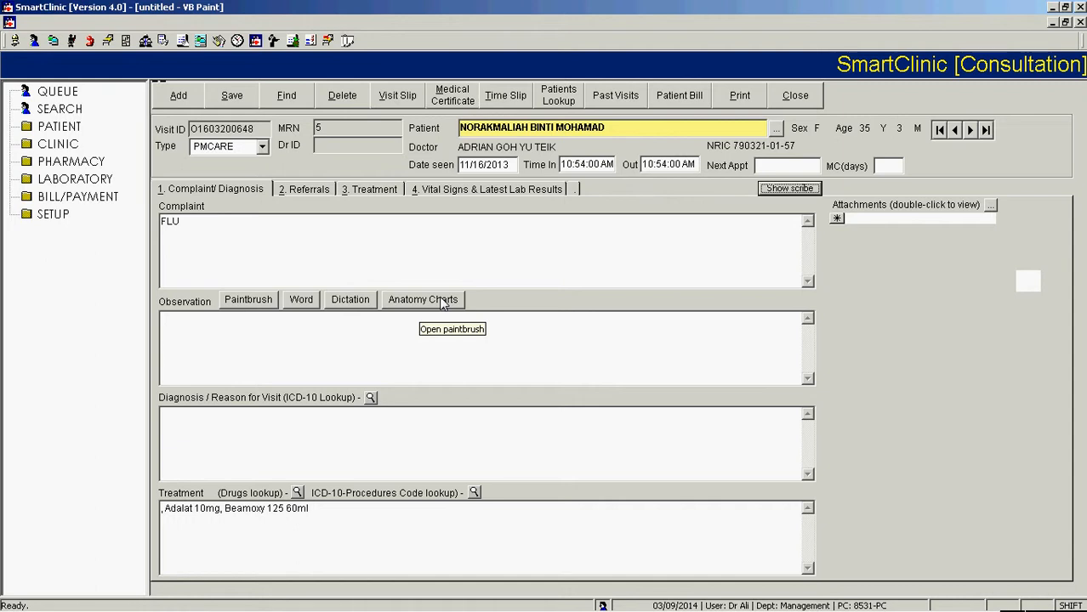
Enter "common cold" as the diagnosis and pick a disease code from the ICD-10 lookup filtered by the description "flu".
left_click(238, 429)
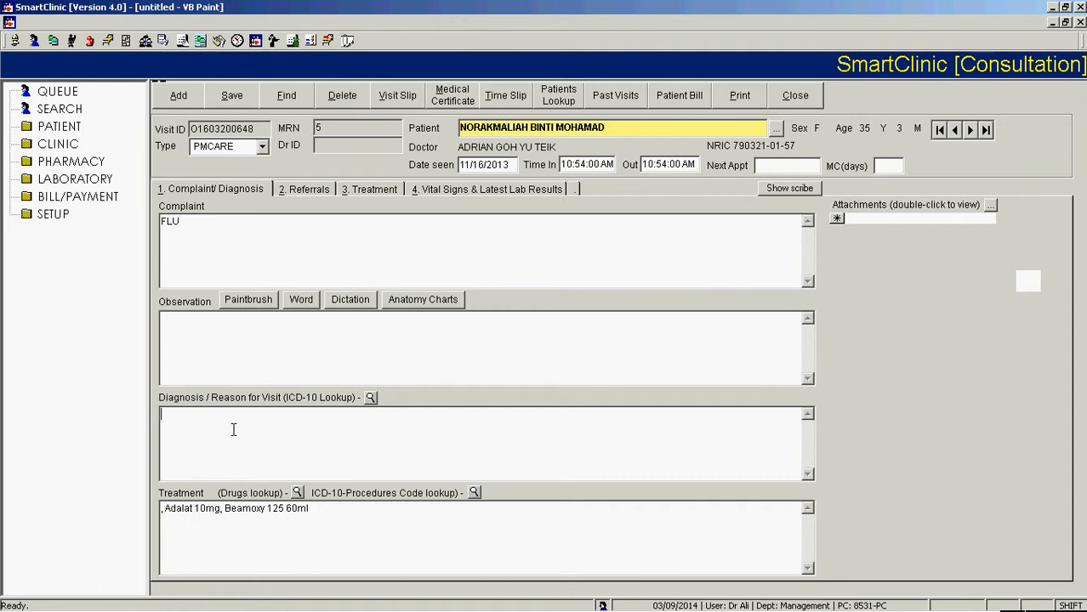
type("common cold")
left_click(370, 397)
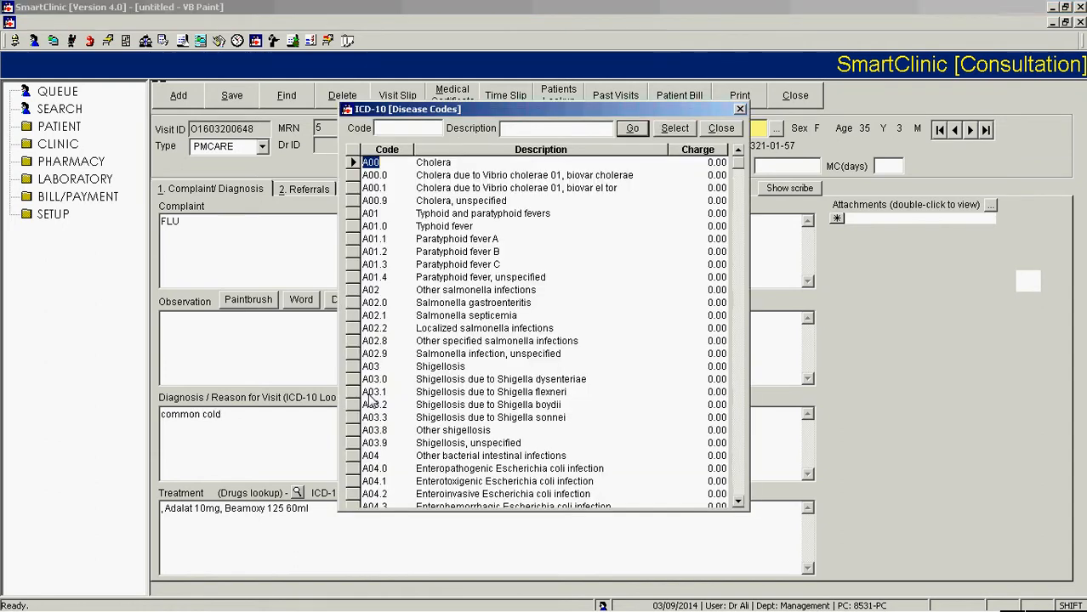
left_click_drag(738, 163, 745, 281)
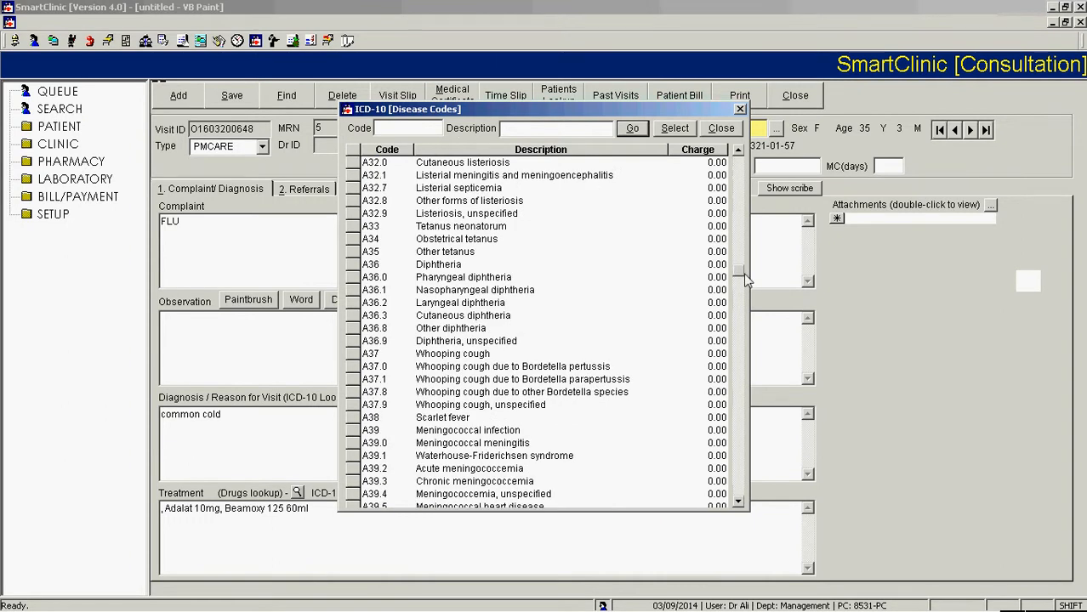
left_click(580, 132)
type("flu")
left_click(632, 128)
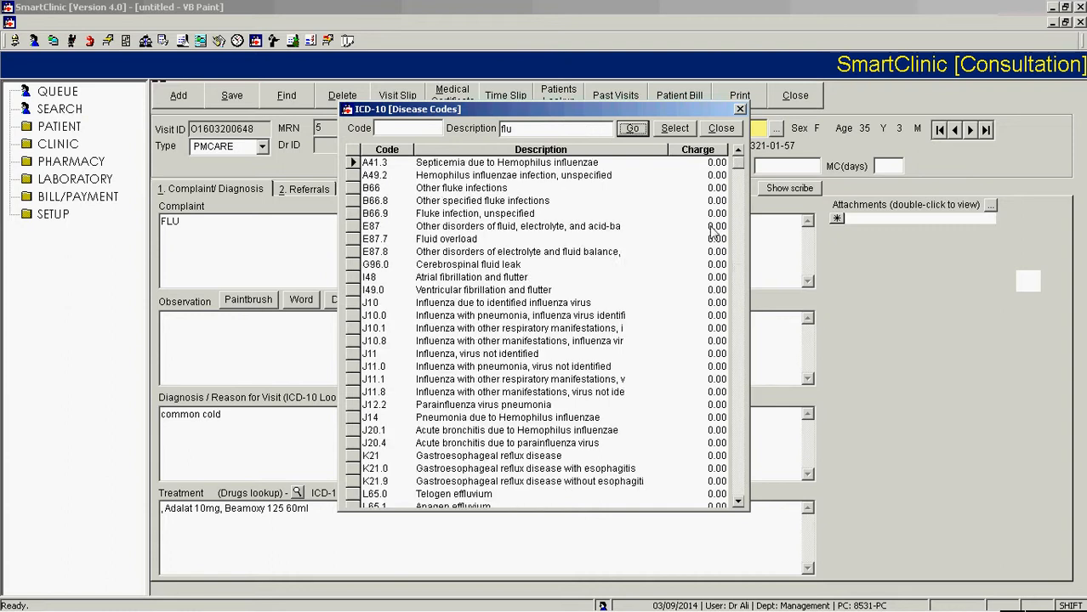
left_click(740, 169)
left_click(735, 212)
double_click(519, 302)
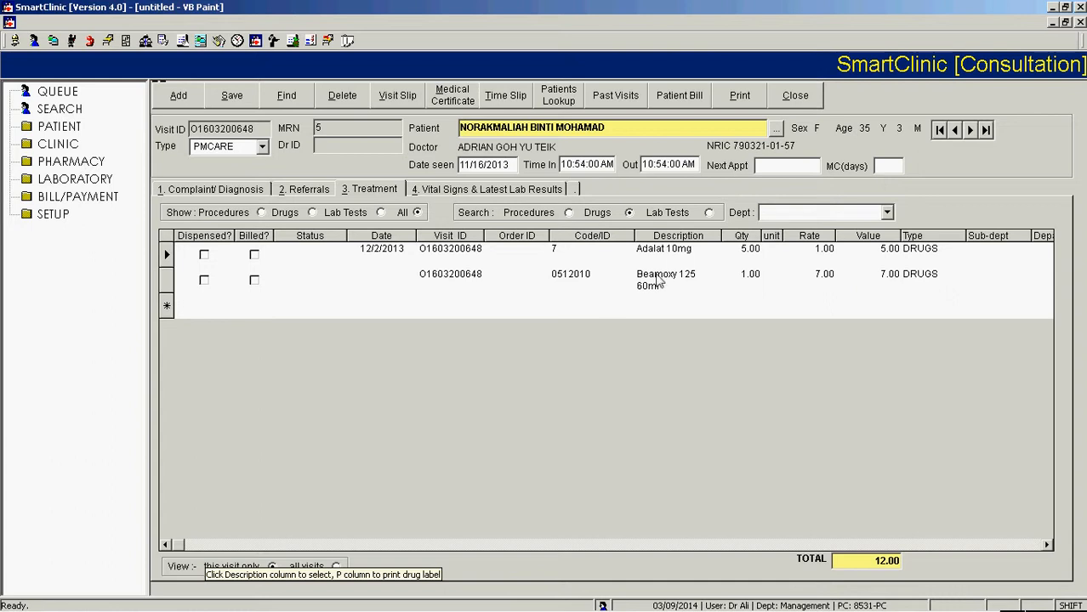
Add Beamoxy 125 60ml as a new treatment line by searching the drugs for "beamoxy".
left_click(666, 314)
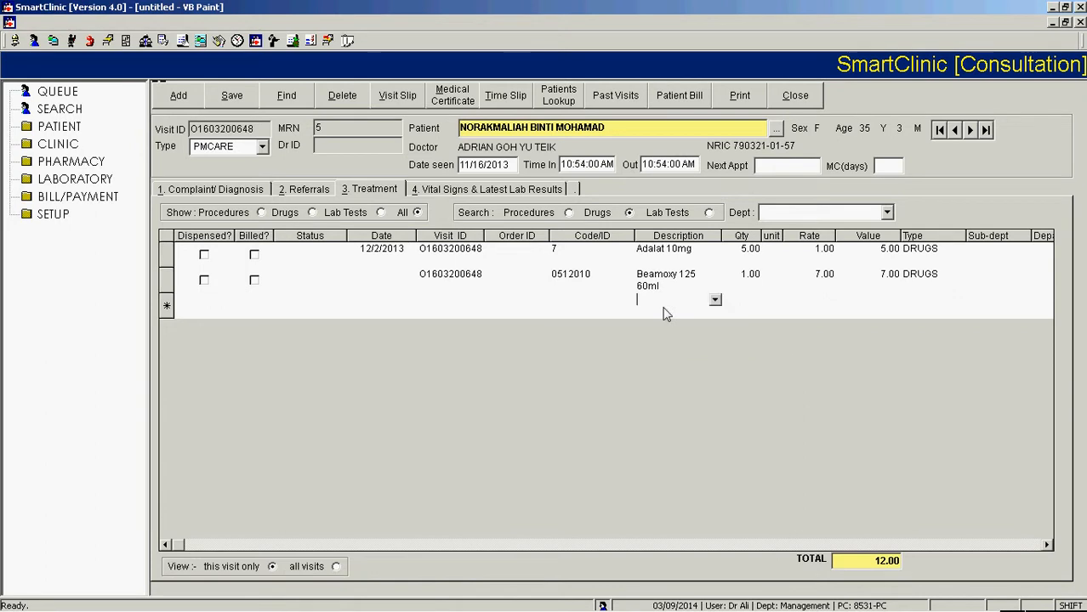
left_click(714, 301)
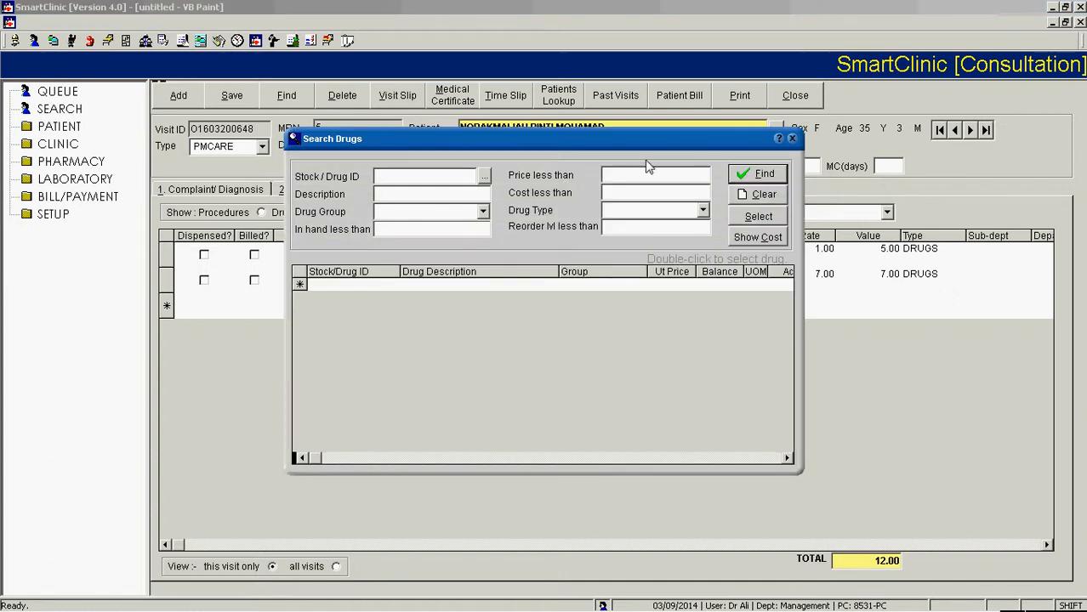
left_click(743, 177)
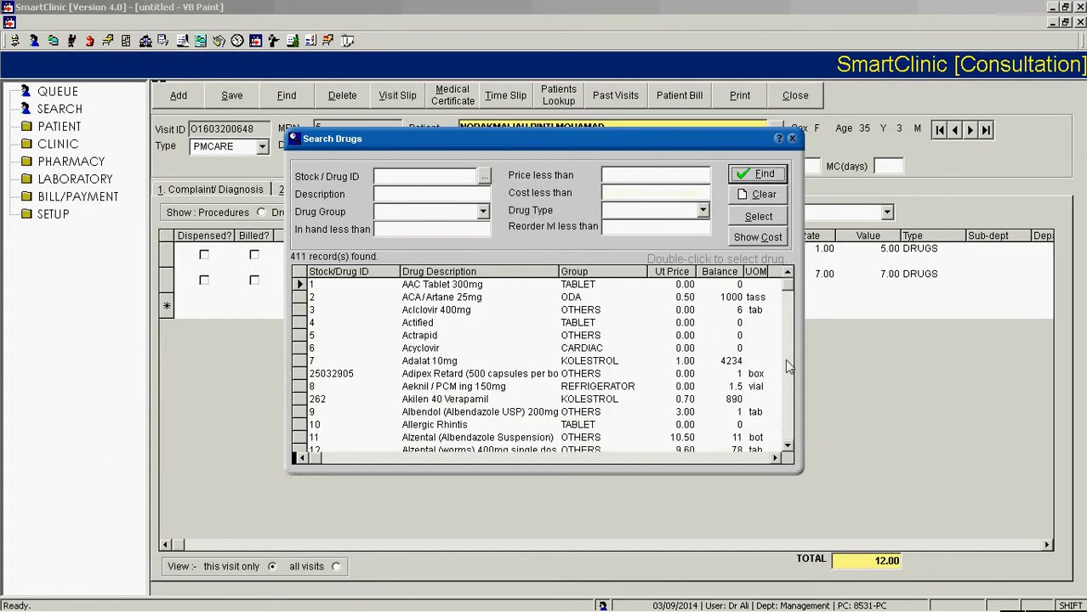
left_click(434, 195)
type("beam")
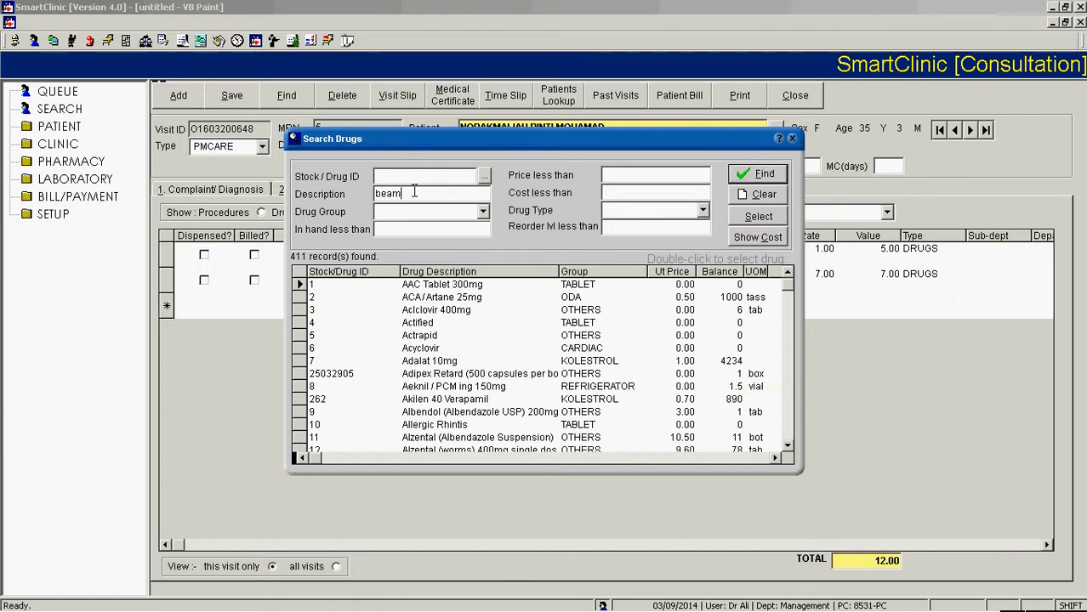
type("oxy")
left_click(739, 174)
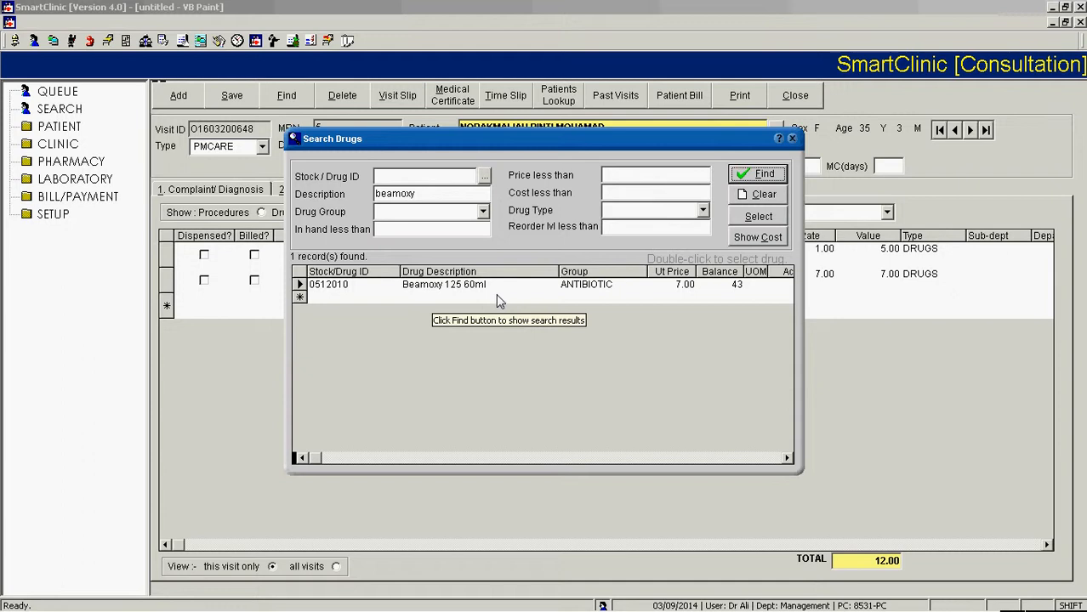
left_click(488, 285)
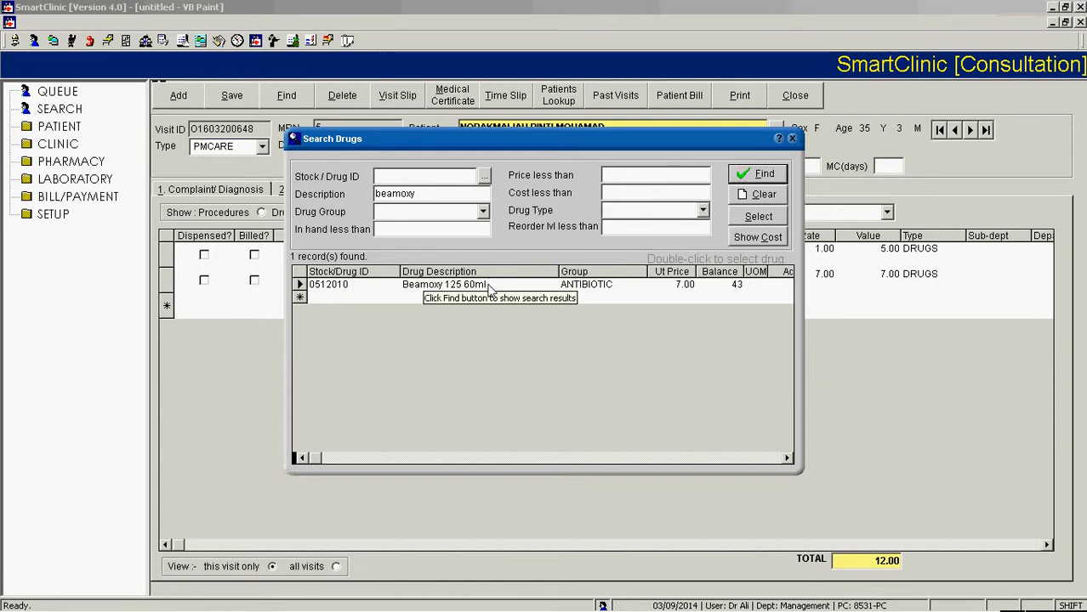
double_click(488, 286)
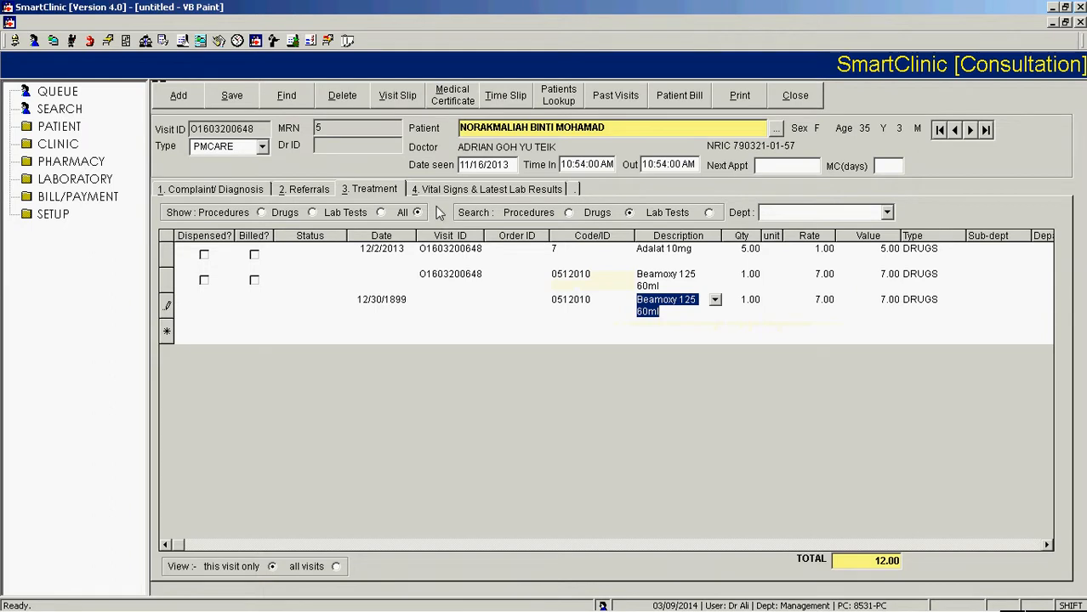
left_click(600, 307)
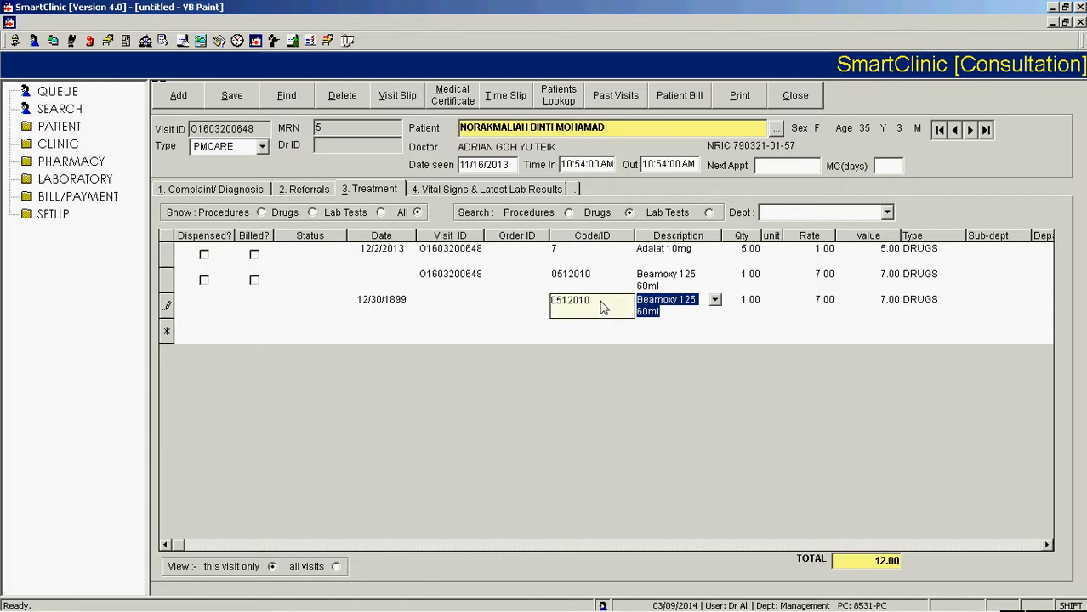
Record a weight of 65 kg and a height of 1.65 m in the patient's vital signs and close the consultation.
left_click(481, 188)
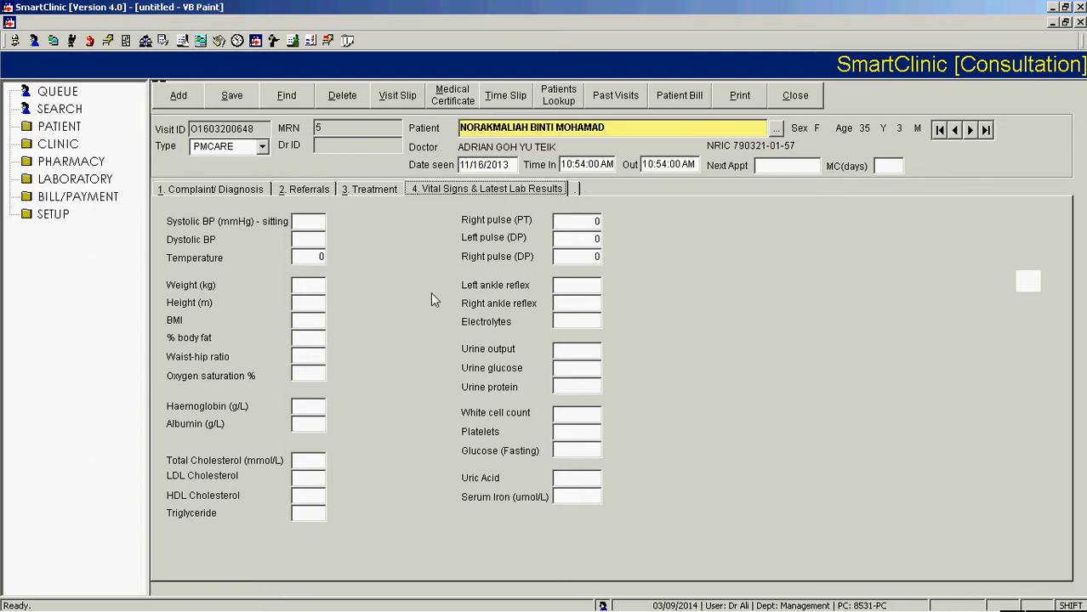
left_click(312, 285)
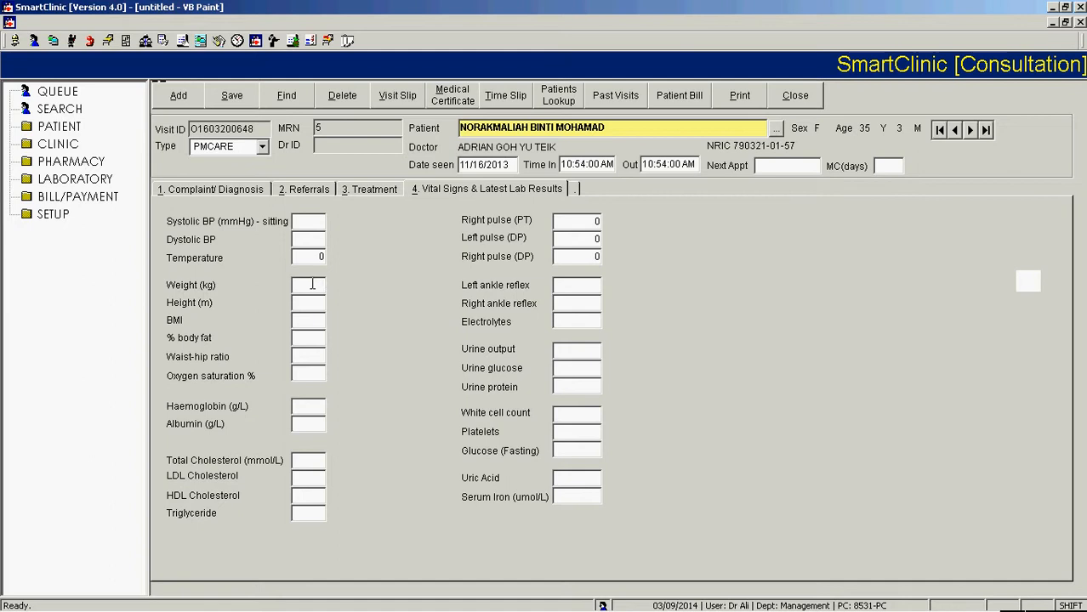
type("65")
left_click(312, 300)
type("1.65")
key("Tab")
left_click(787, 166)
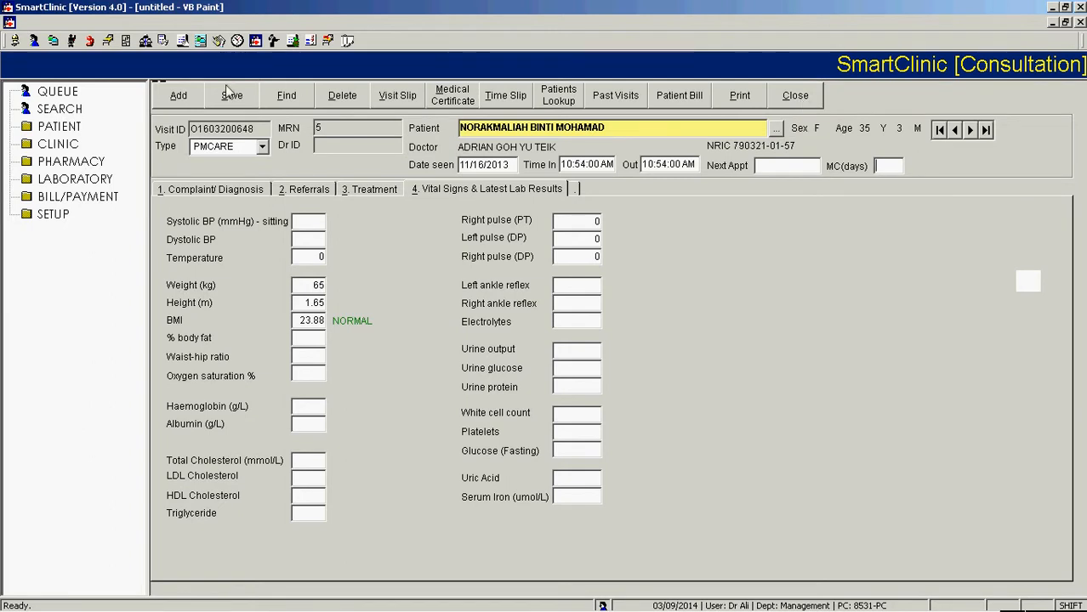
left_click(781, 93)
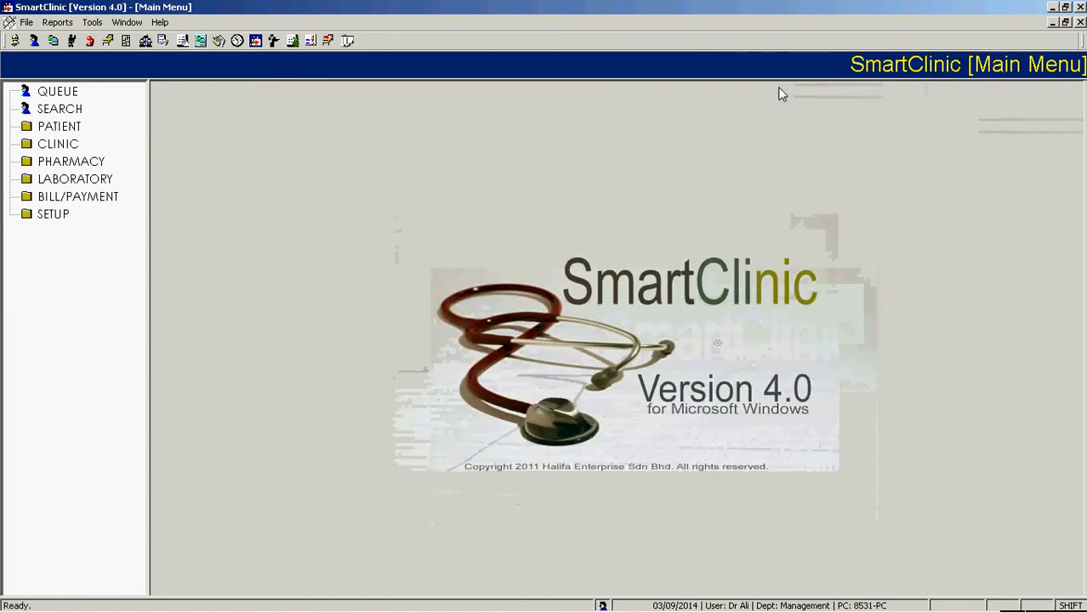
Open the patient's bill and look through the payment types offered for it.
left_click(100, 198)
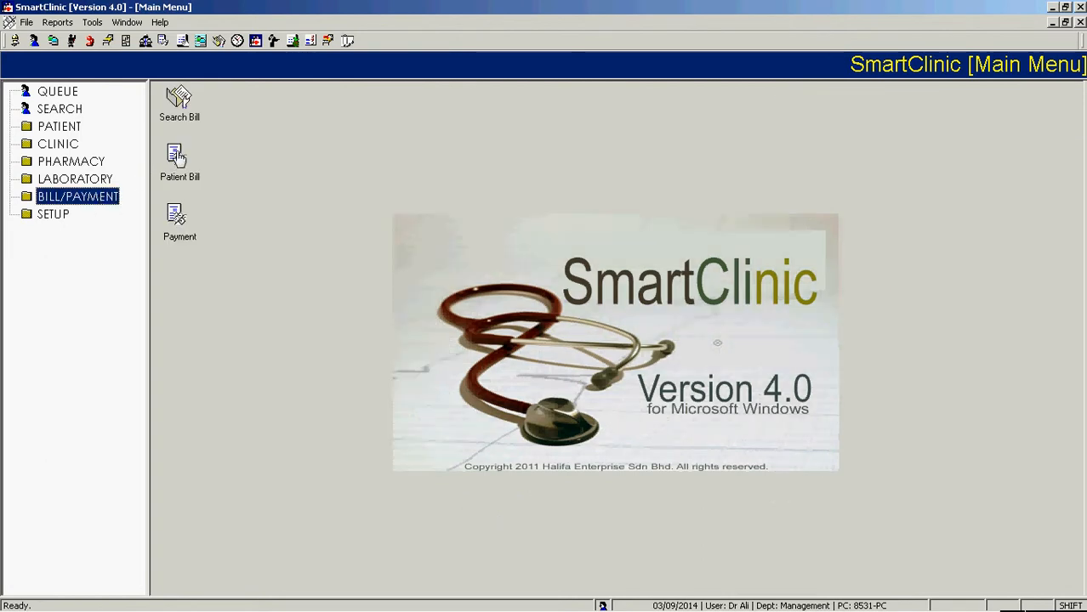
left_click(177, 158)
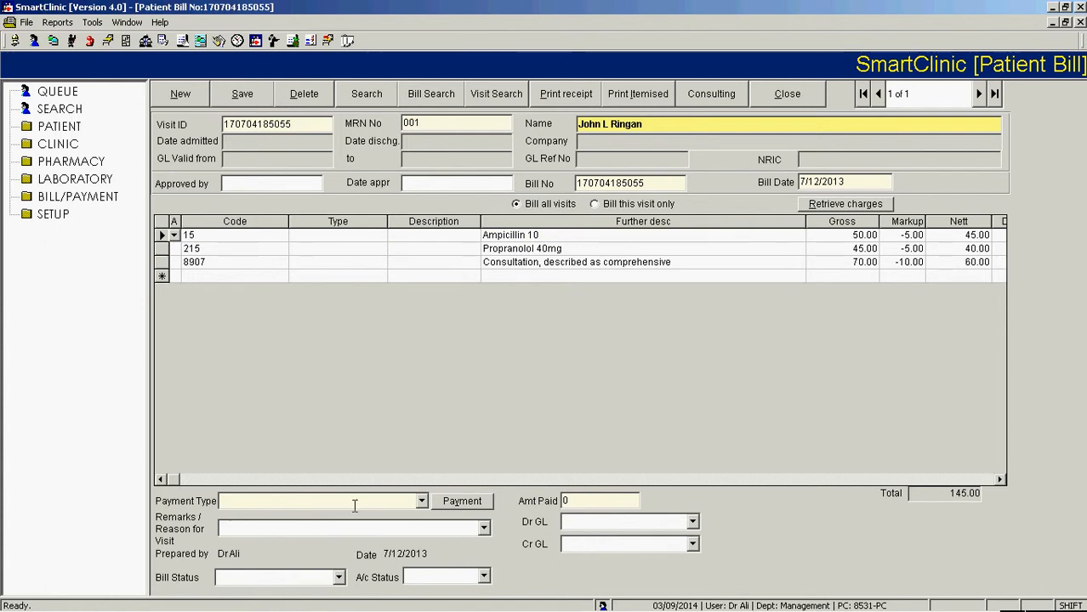
left_click(422, 502)
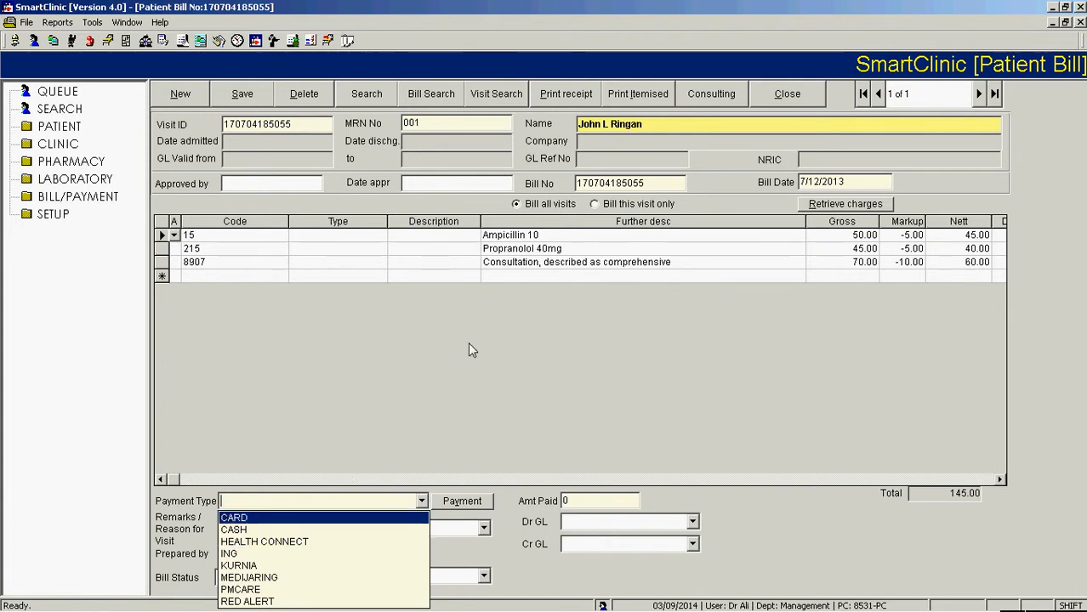
key("Escape")
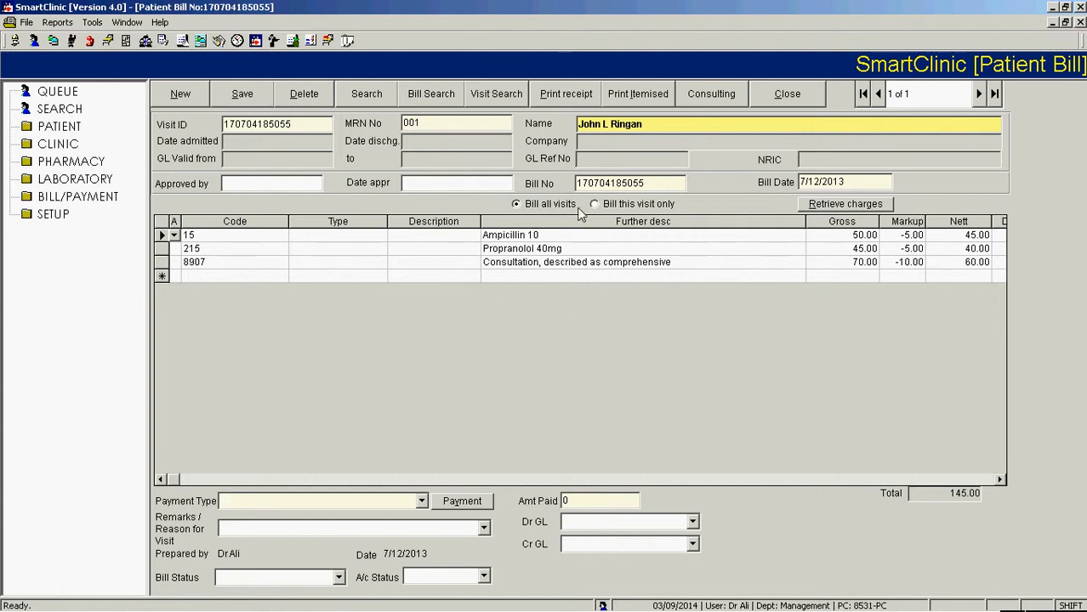
Generate the official receipt for the bill, view it, and close both the receipt and the bill.
left_click(575, 97)
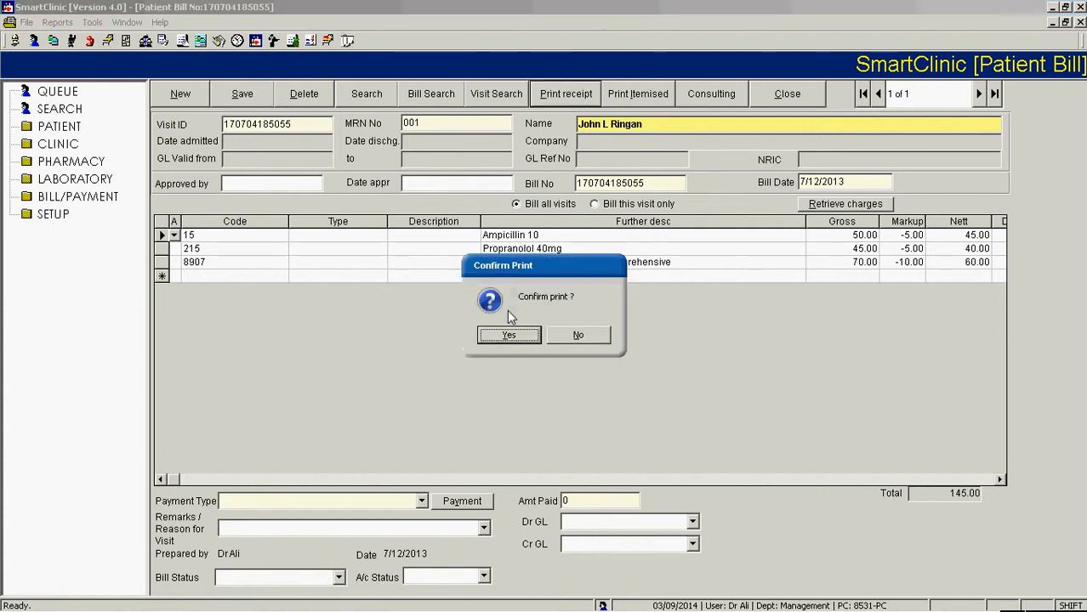
left_click(508, 335)
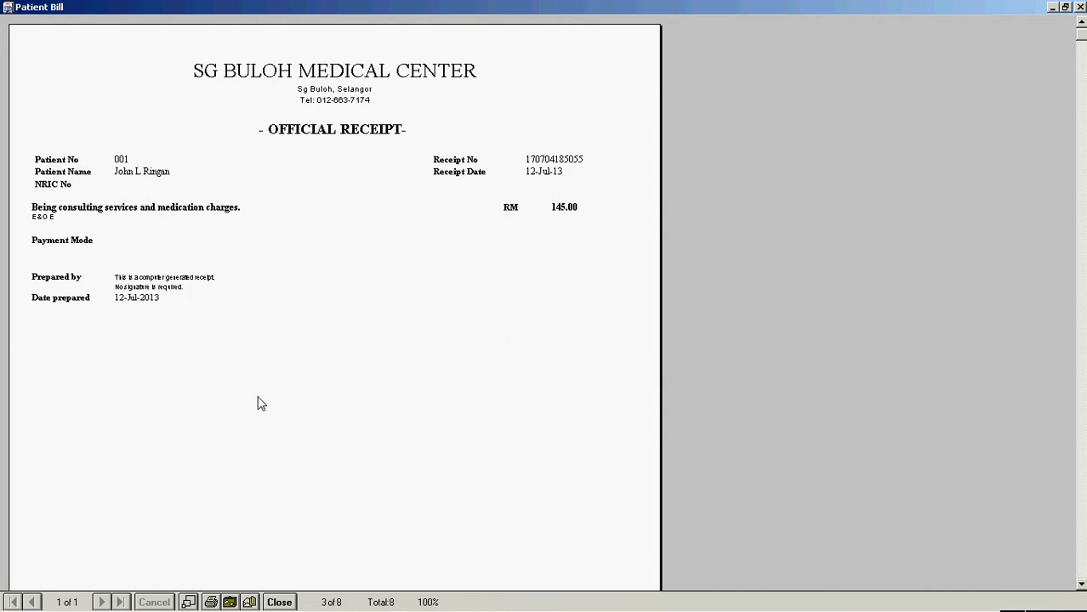
left_click(279, 602)
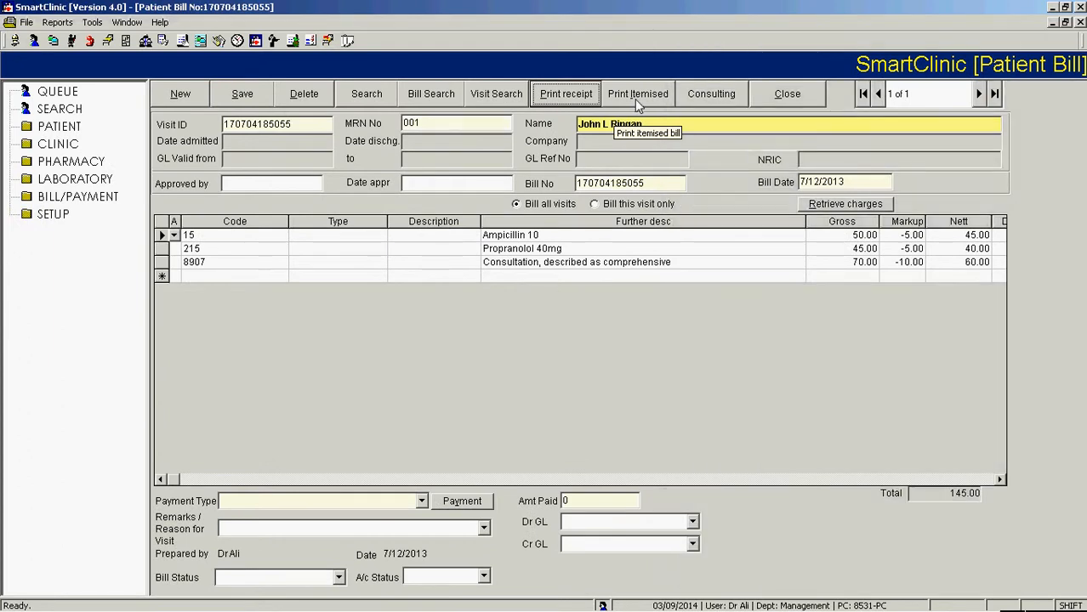
left_click(781, 93)
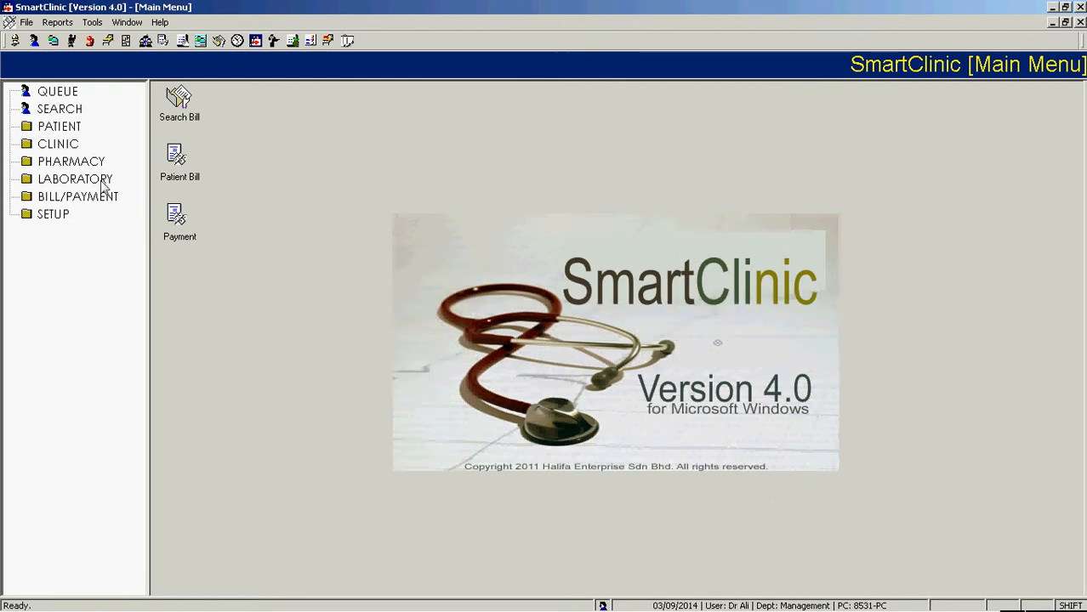
List all laboratory test results with an unfiltered search, look over the test values, and close the results.
left_click(75, 178)
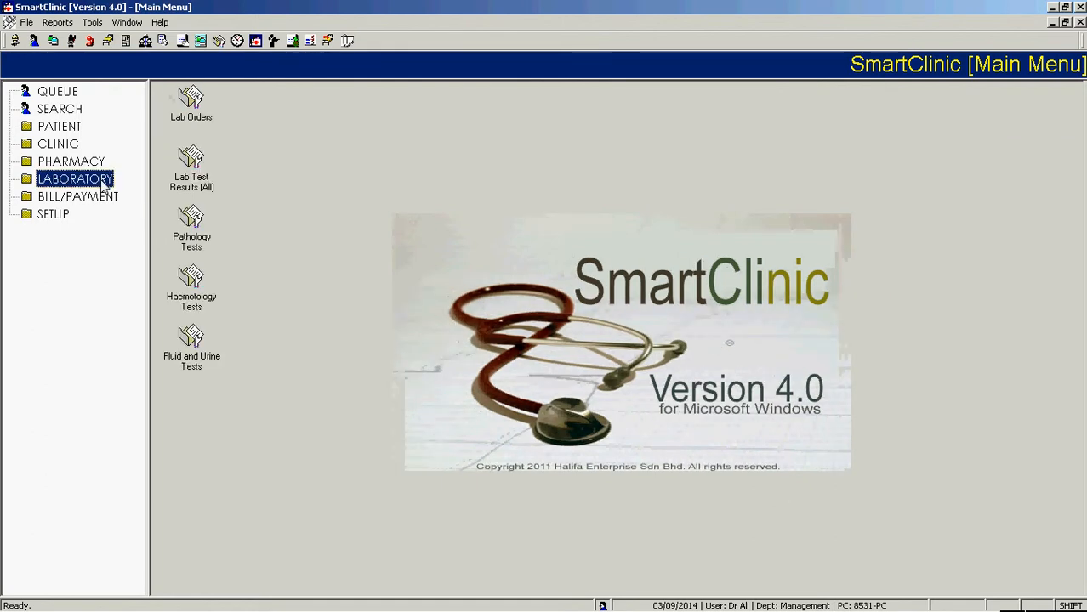
double_click(181, 175)
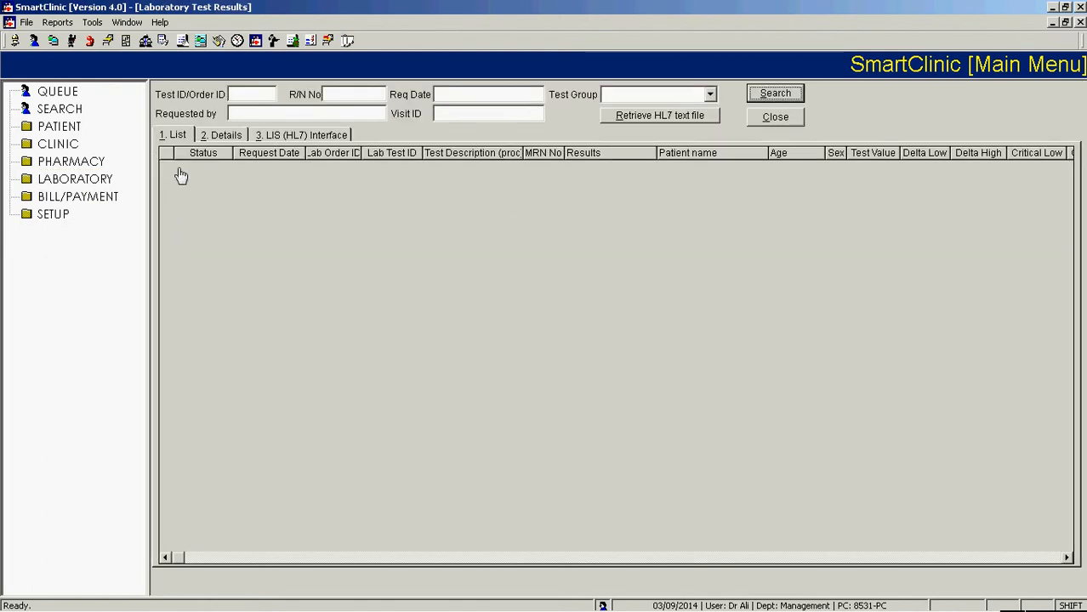
left_click(776, 97)
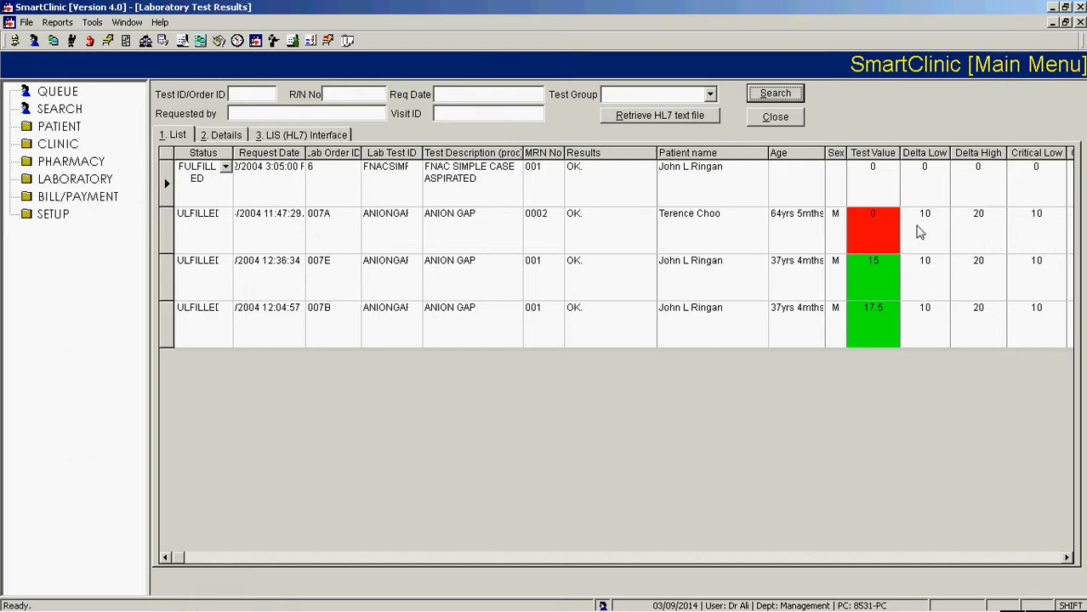
left_click(933, 233)
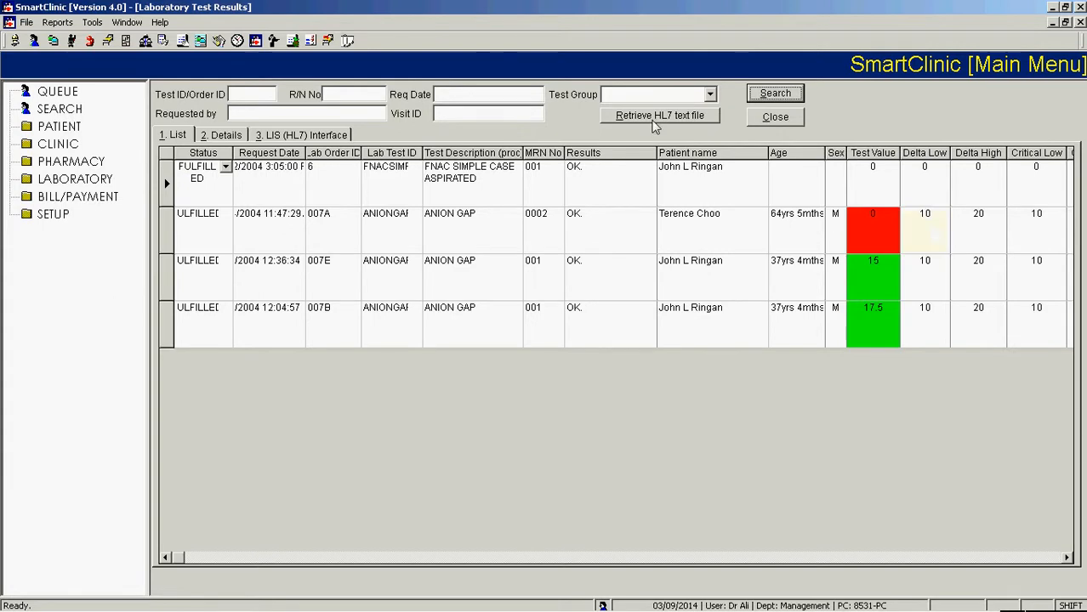
left_click(781, 119)
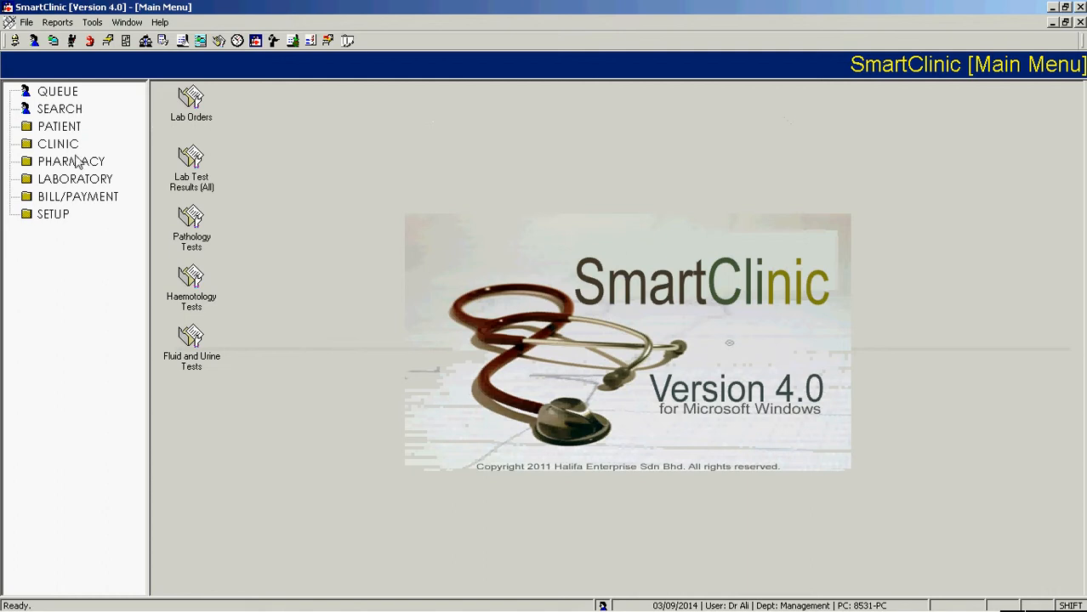
Open the patient's registration record and review the personal, GL, appointment and diet details.
left_click(64, 127)
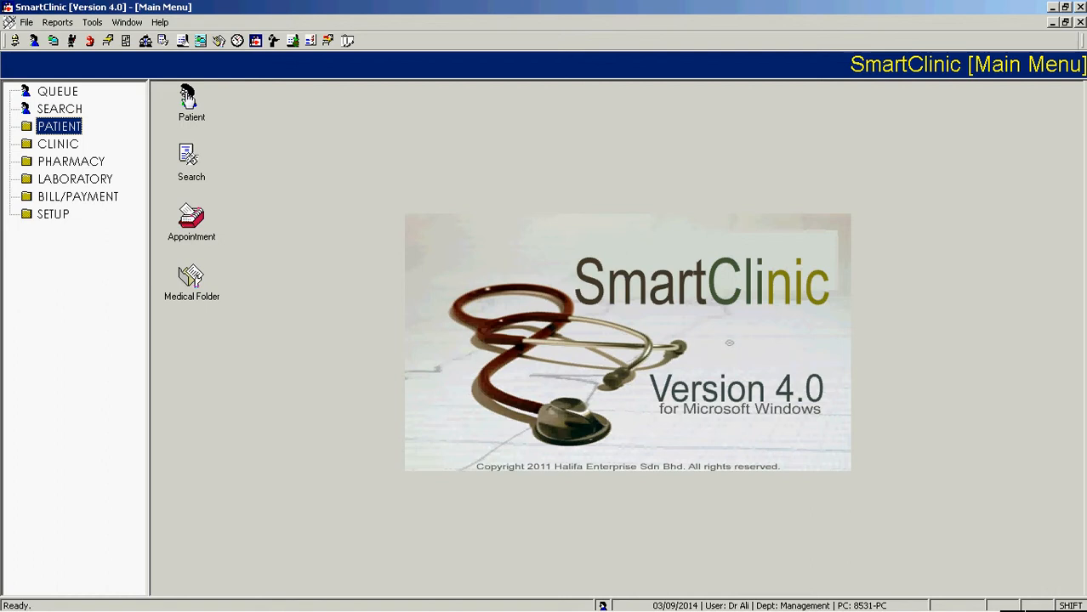
left_click(187, 95)
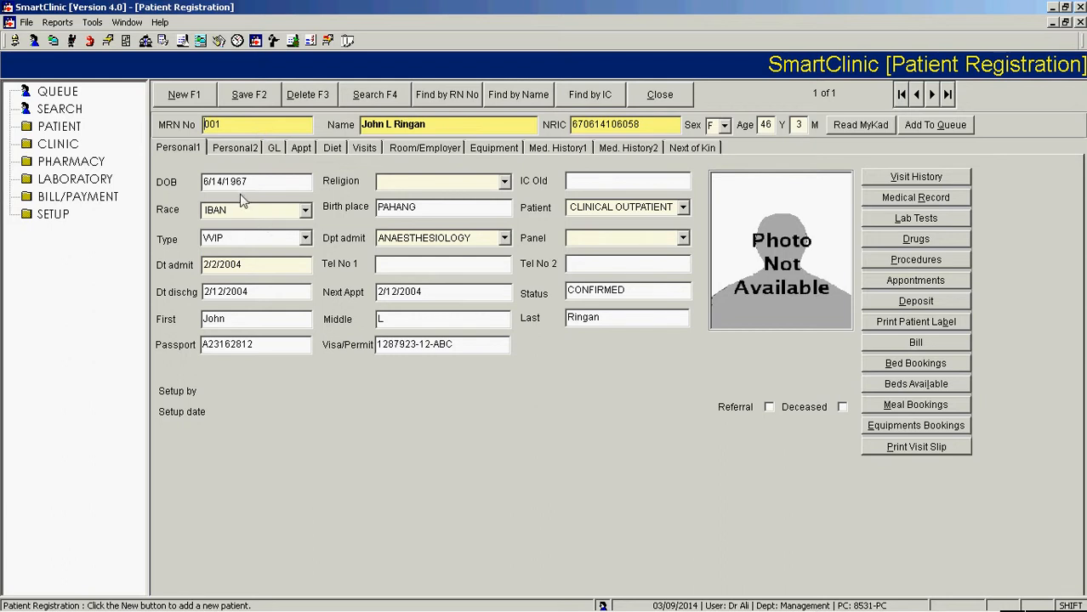
left_click(253, 349)
left_click(235, 147)
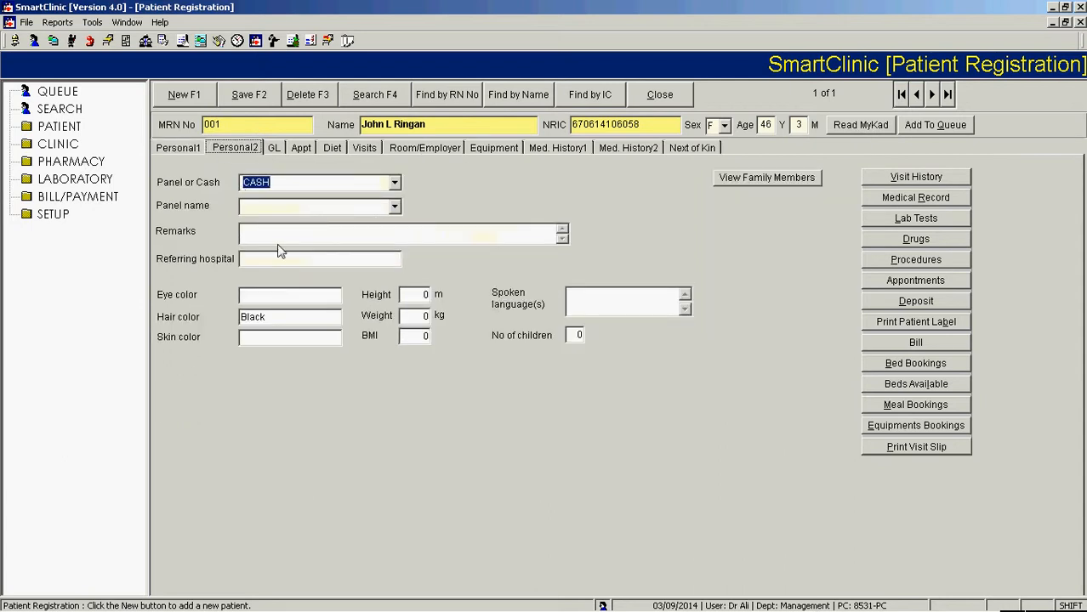
left_click(277, 149)
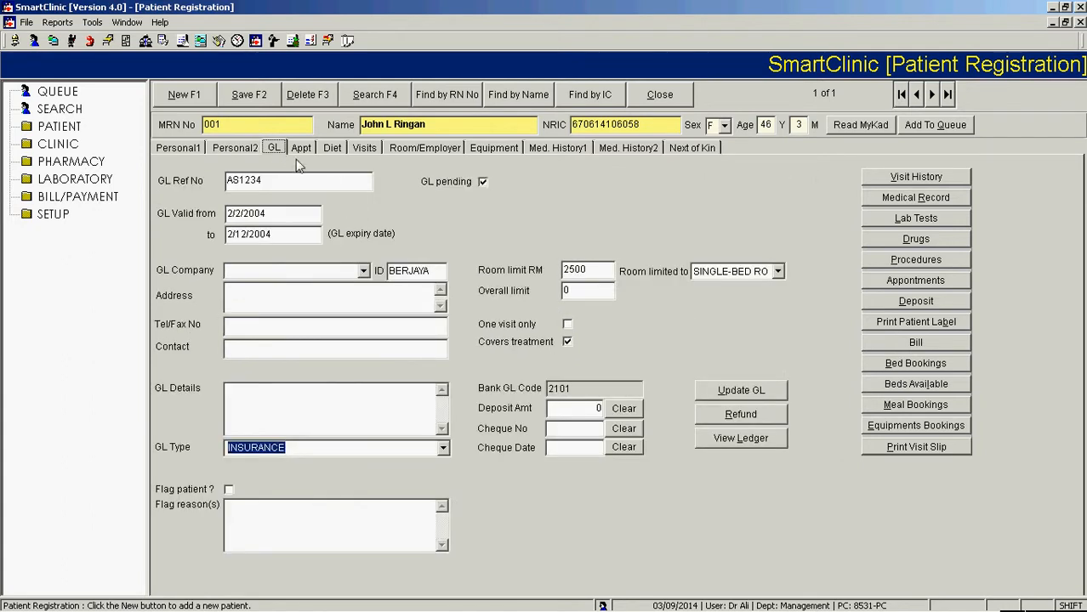
left_click(300, 149)
left_click(330, 150)
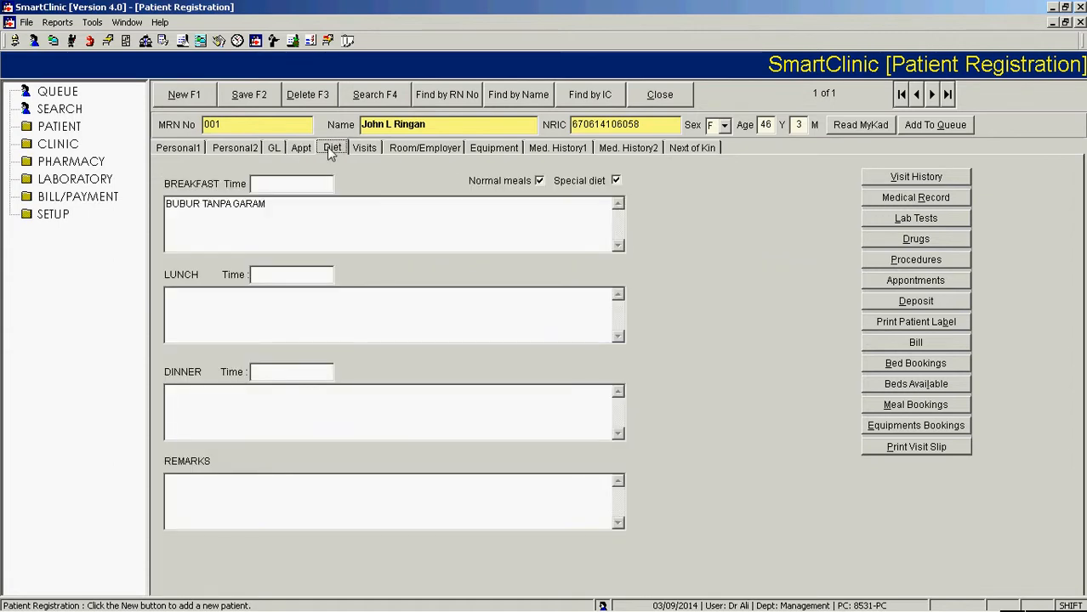
Review the patient's visits, room/employer, equipment, medical history and next-of-kin details, return to the first personal page, and close the registration.
left_click(365, 148)
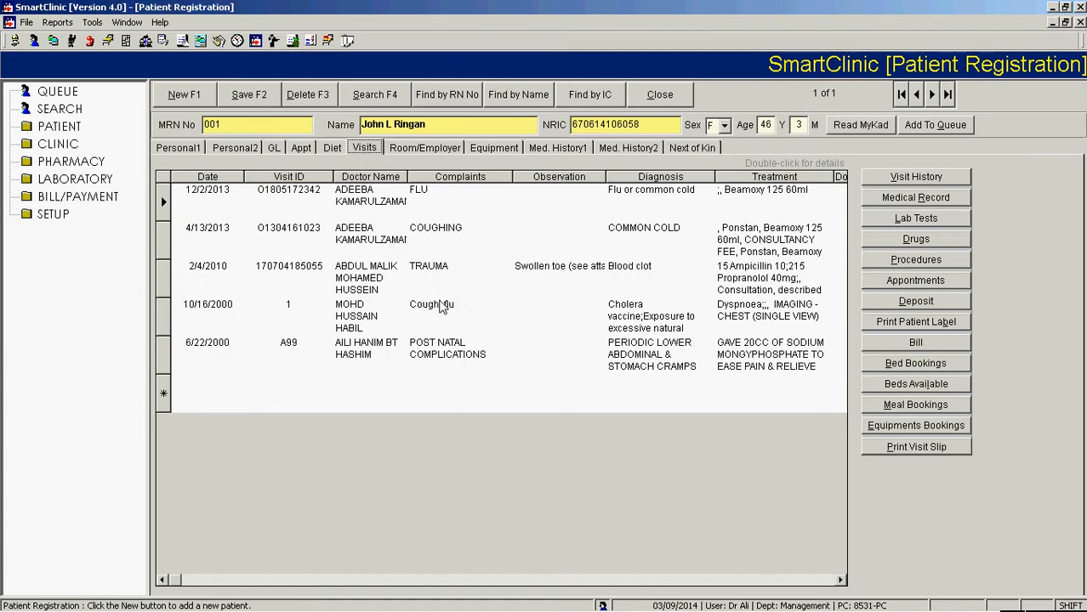
left_click(425, 149)
left_click(491, 148)
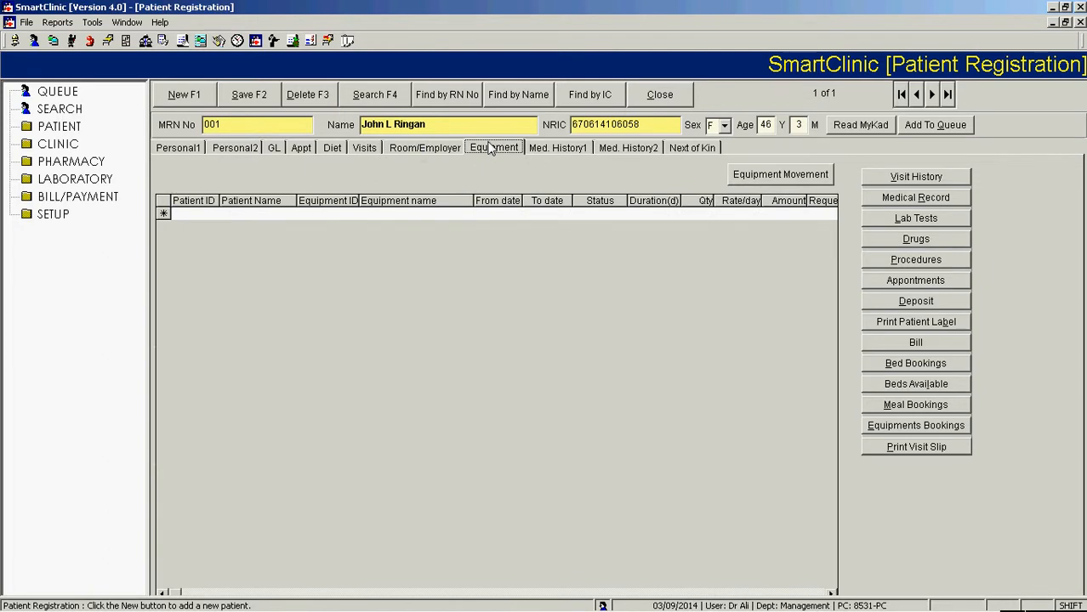
left_click(559, 149)
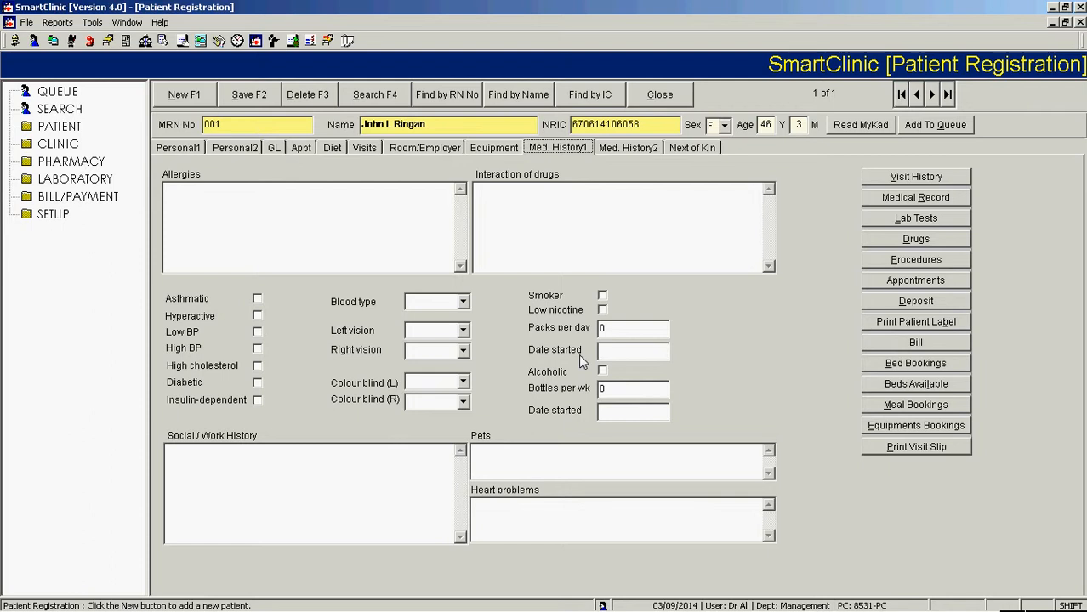
left_click(629, 148)
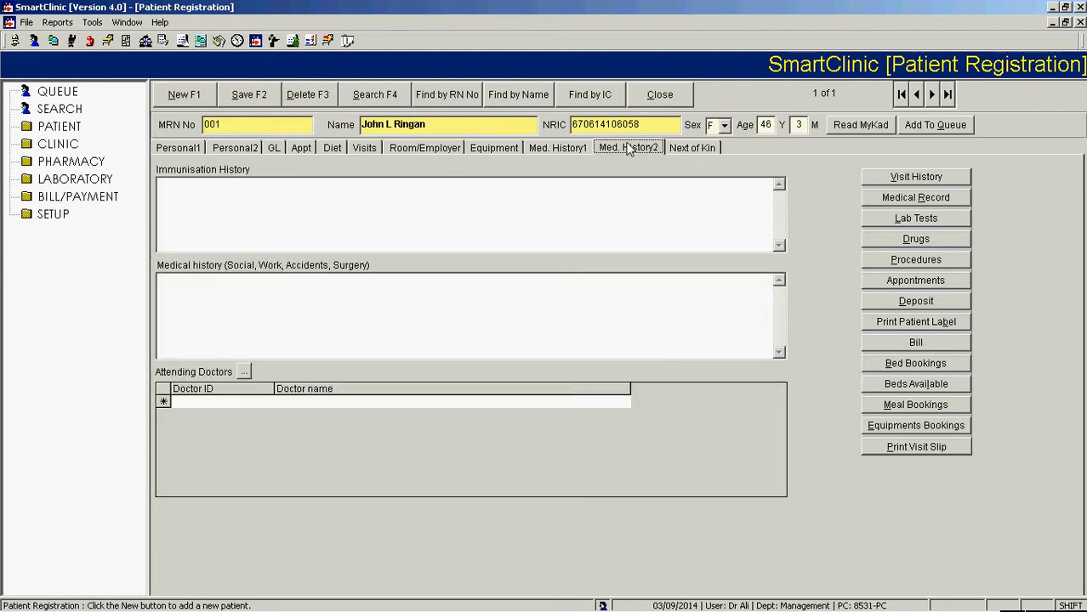
left_click(694, 149)
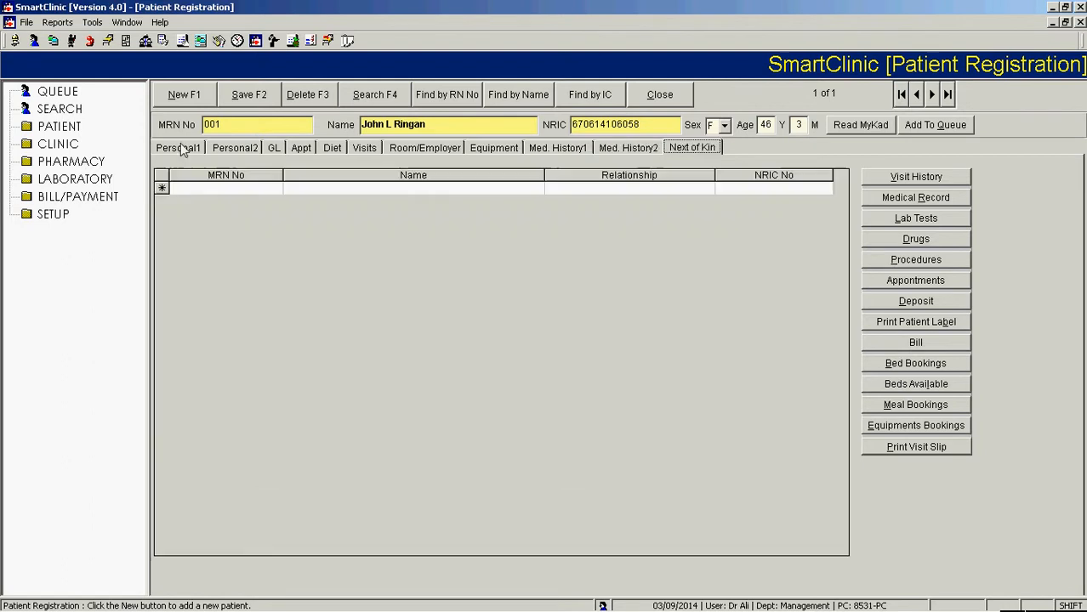
left_click(179, 148)
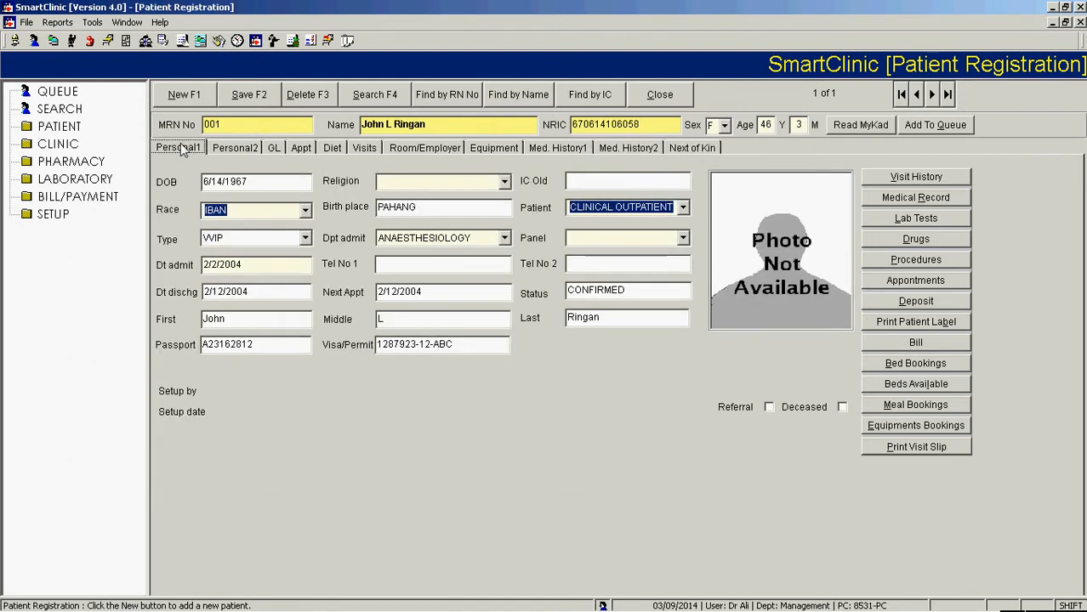
left_click(669, 91)
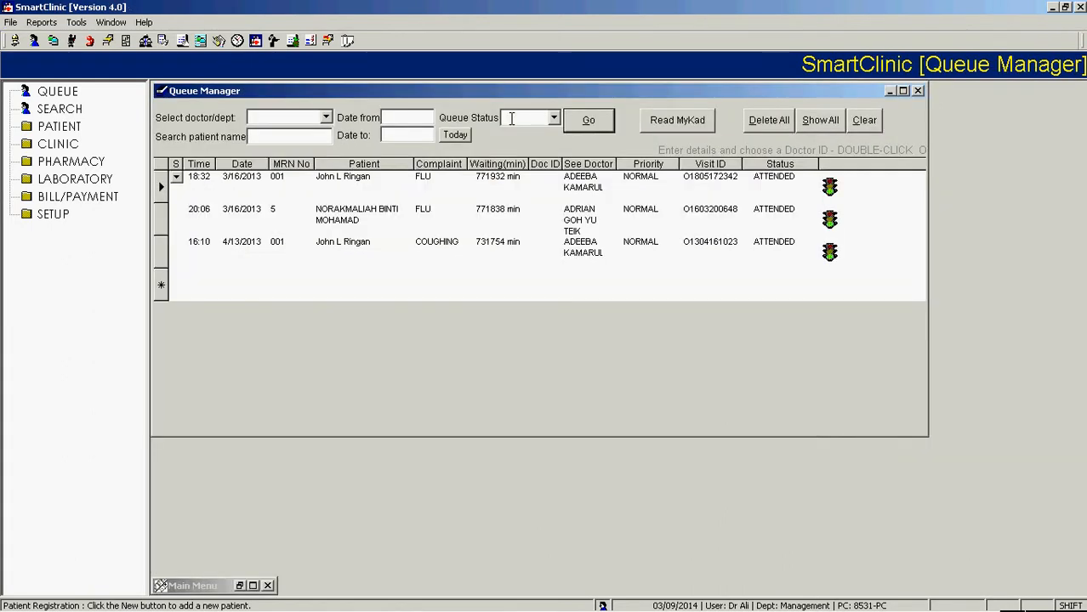
View the list of printable reports and close it.
left_click(57, 23)
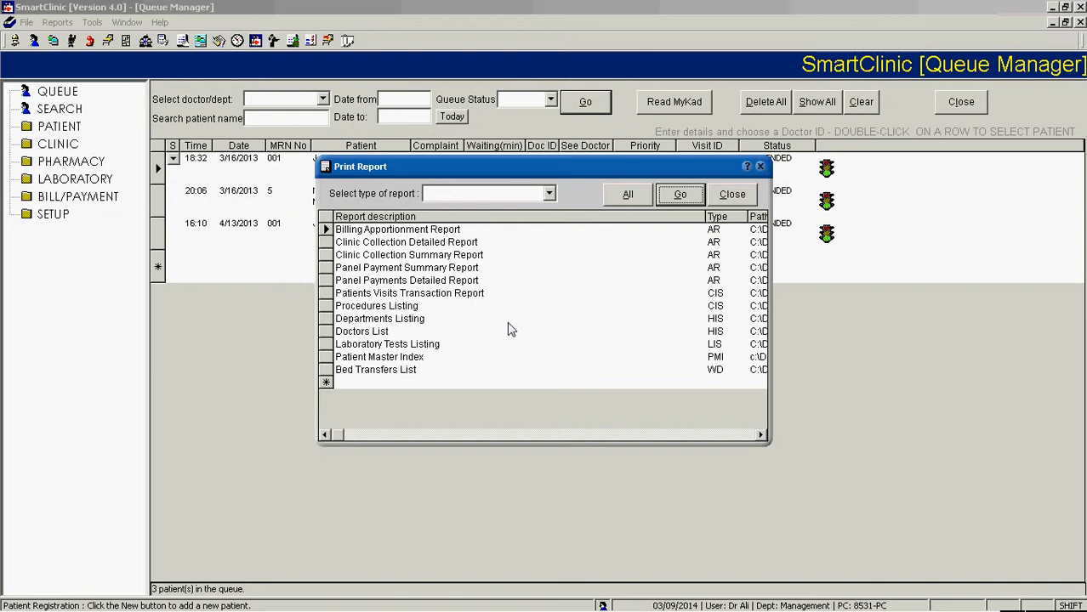
left_click(742, 196)
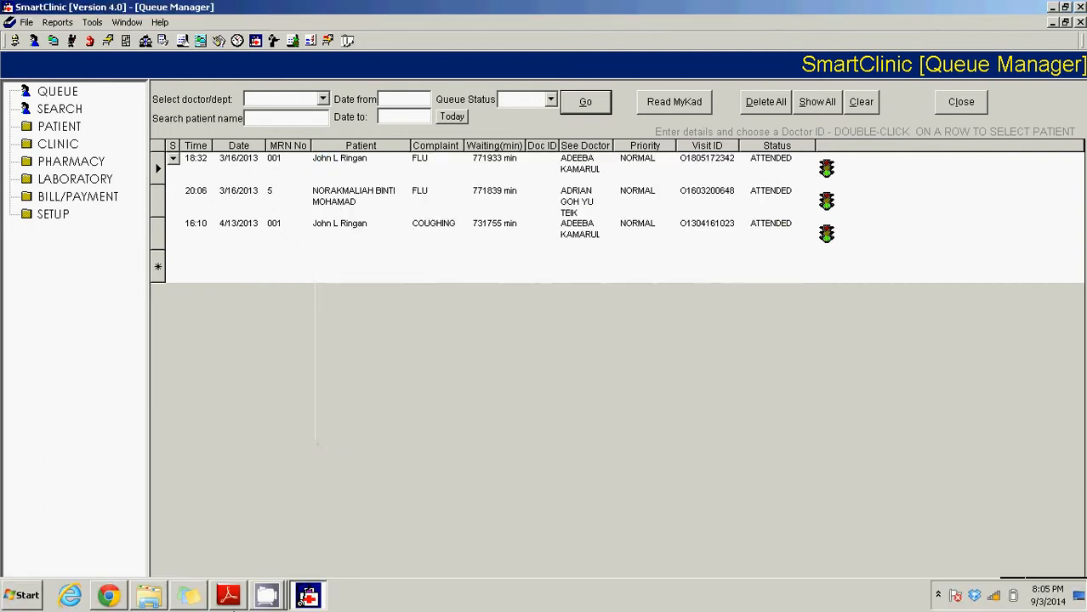
mouse_move(308, 598)
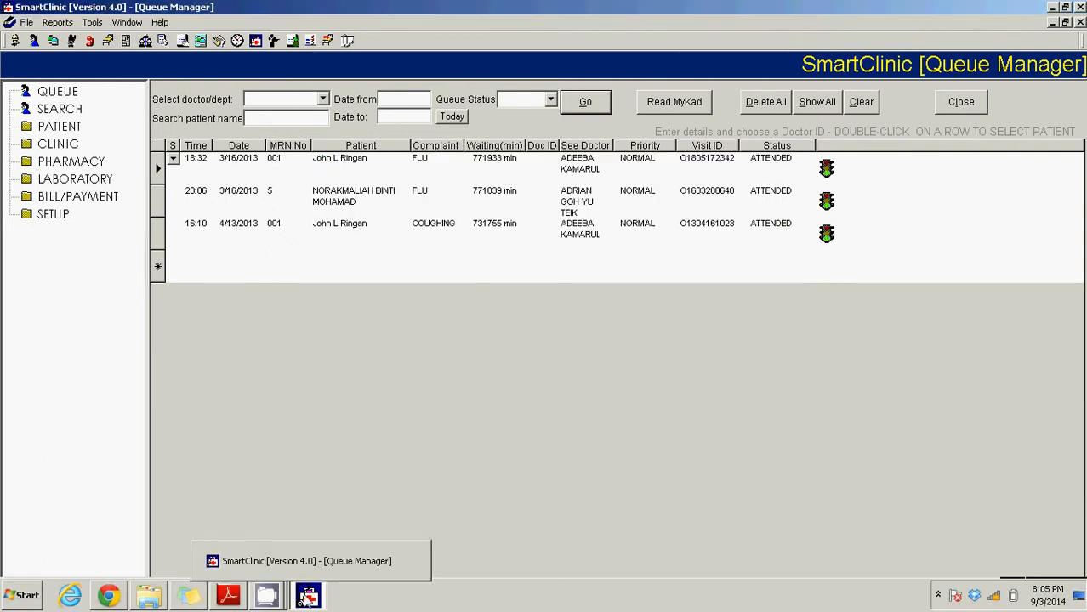
left_click(266, 595)
left_click(263, 539)
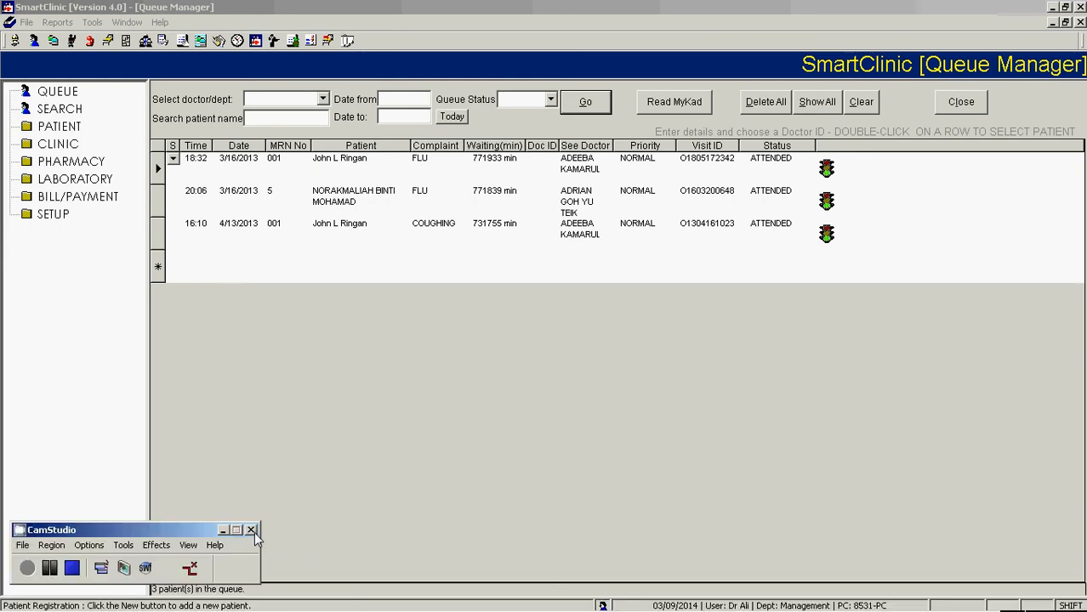